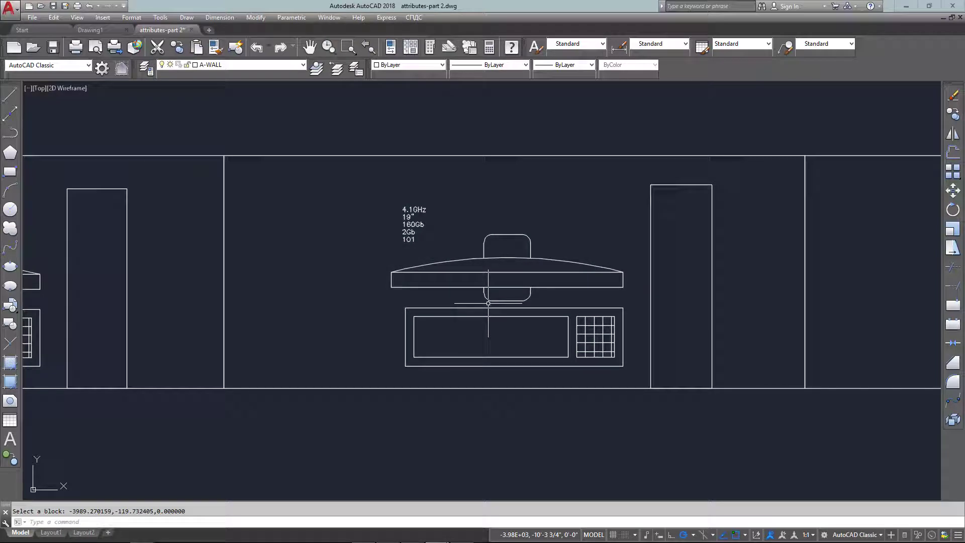
Start a new data extraction with EATTEXT and save it as COMPUTER_WITH_ATTRIBUTES in the Custom_block folder, replacing the existing file
key("Escape")
type("z")
key("Return")
type("e")
key("Return")
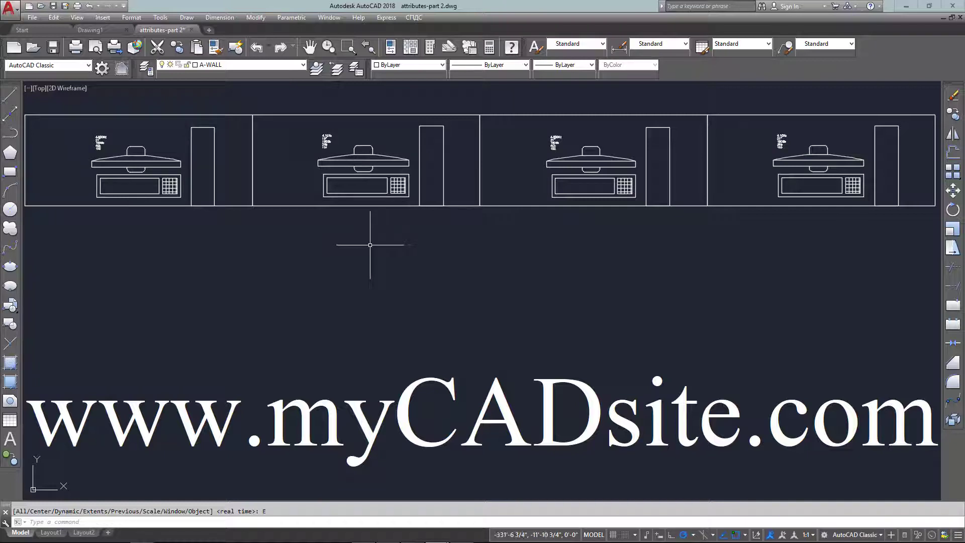
type("EAT")
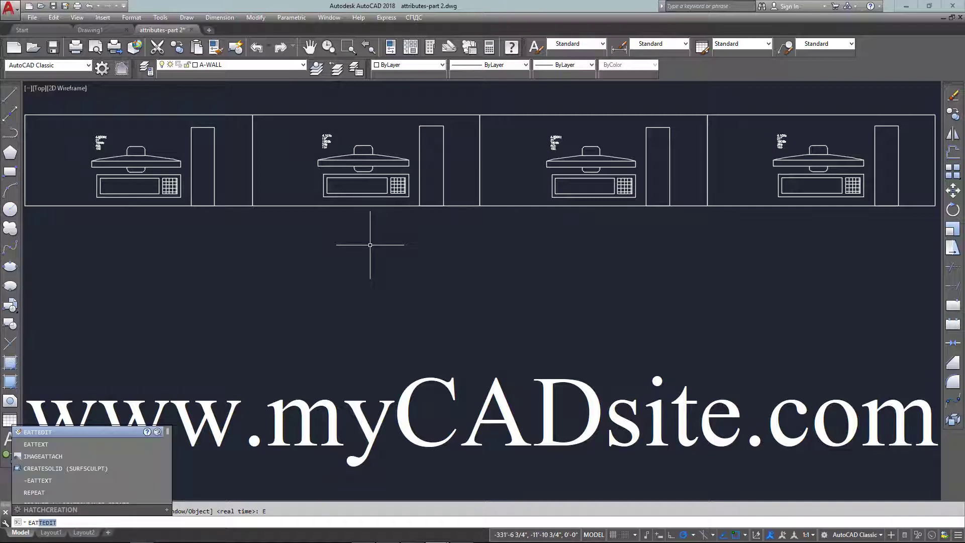
type("TETX")
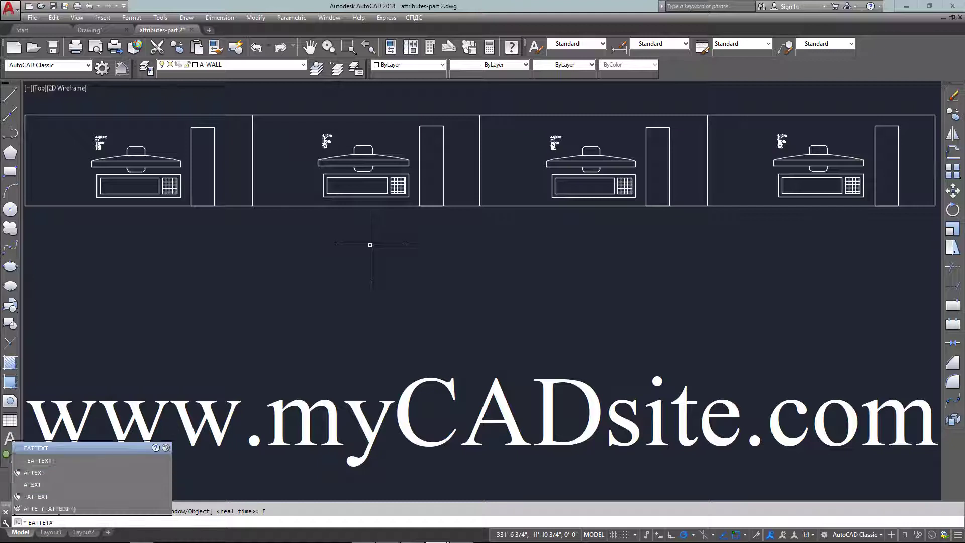
key("Return")
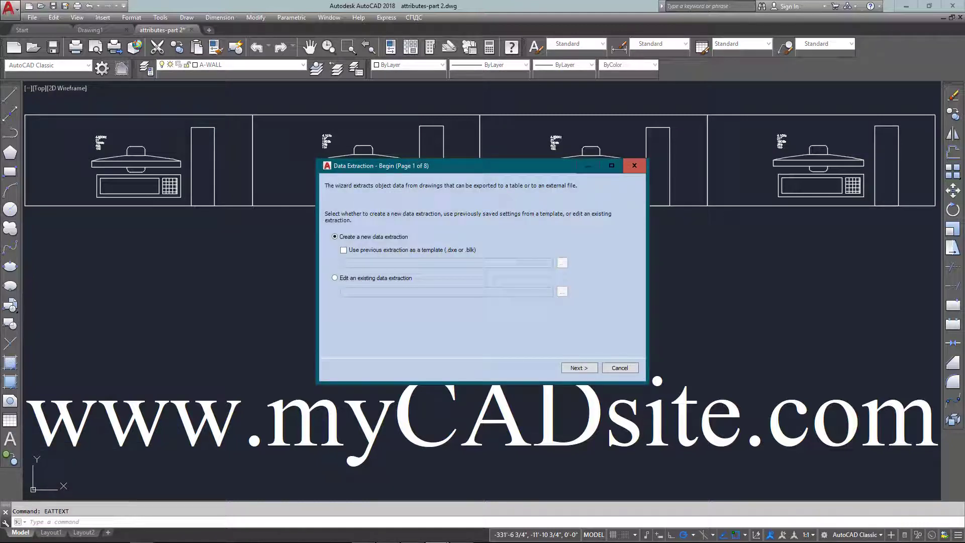
left_click(577, 369)
left_click(474, 190)
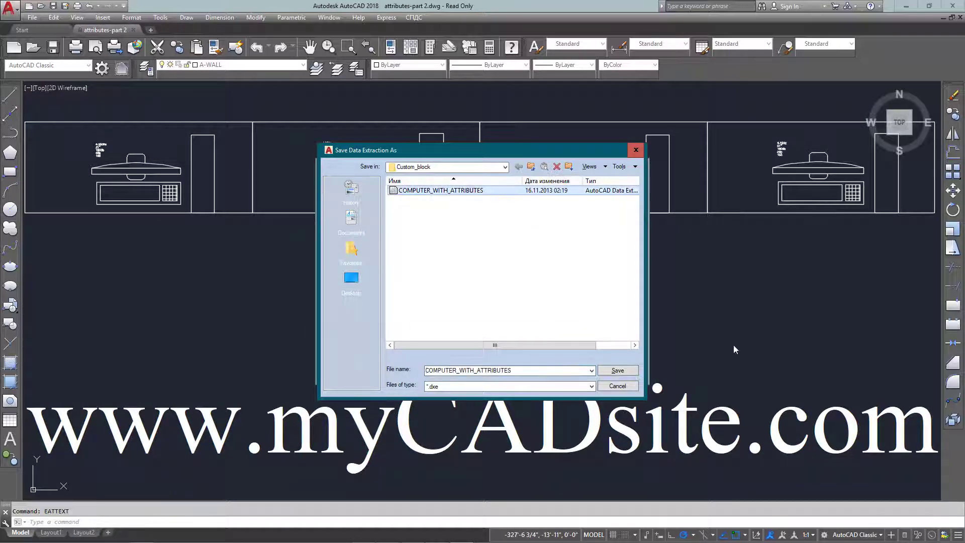
left_click(622, 372)
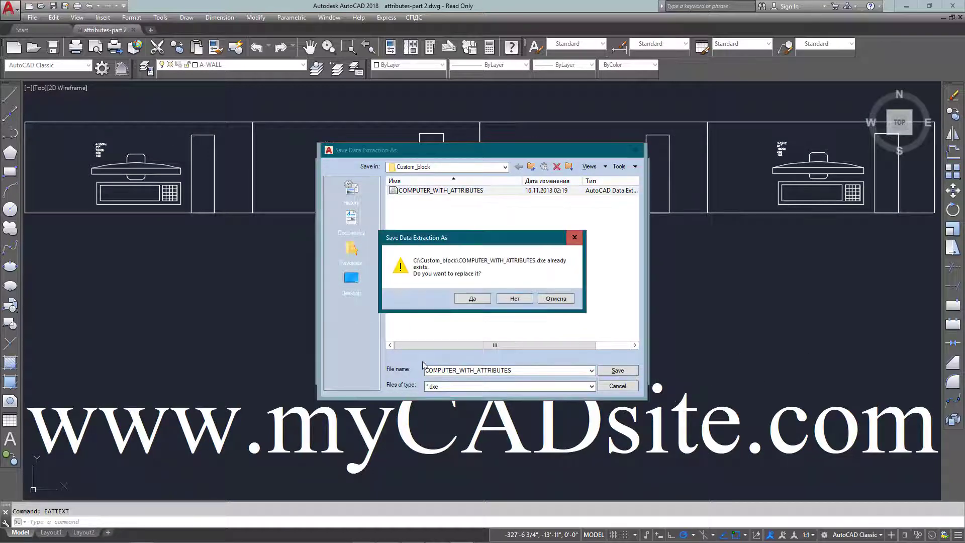
left_click(475, 298)
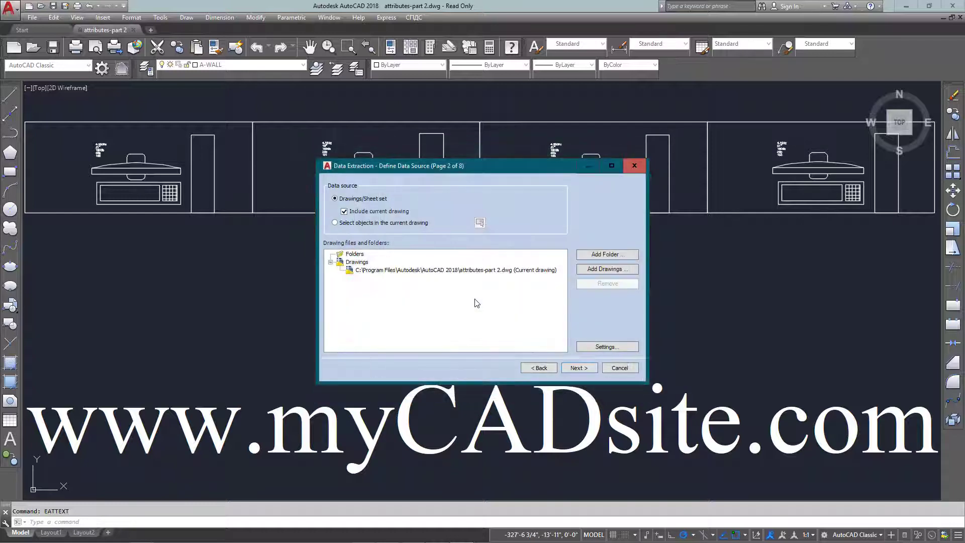
Set the data source to objects selected in the current drawing and pick the computer workstations in all four cubicles
left_click(400, 224)
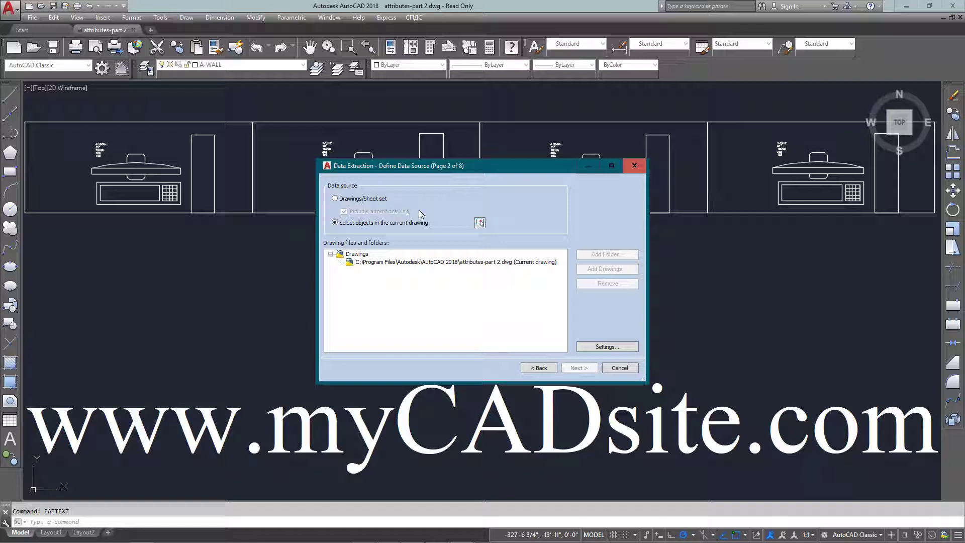
left_click(480, 222)
left_click(812, 150)
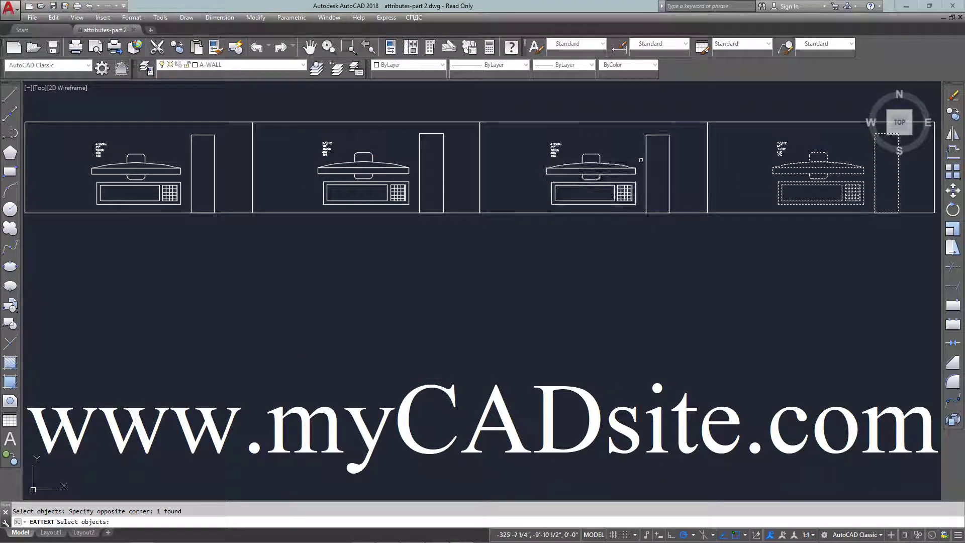
left_click(709, 214)
left_click(472, 123)
left_click(409, 155)
left_click(354, 178)
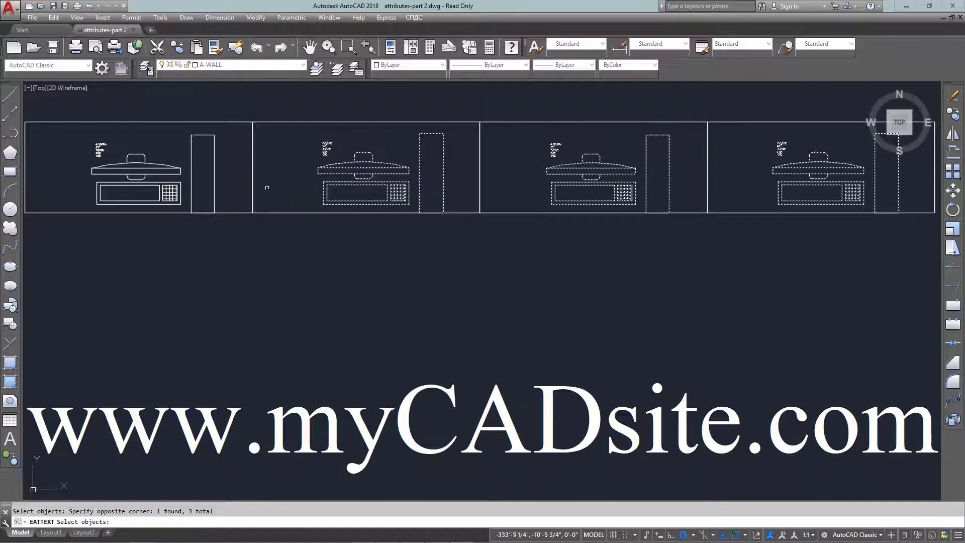
left_click(162, 146)
left_click(143, 164)
key("Return")
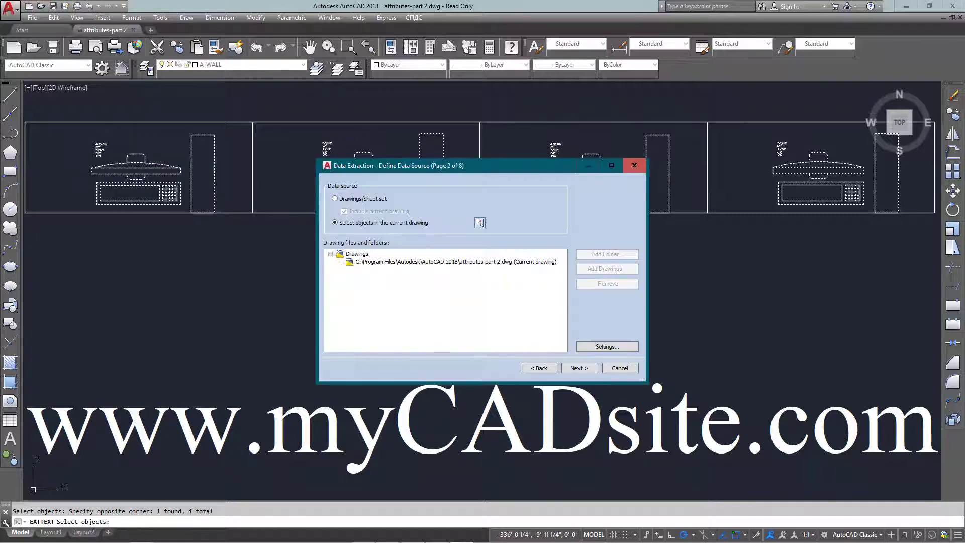
left_click(588, 368)
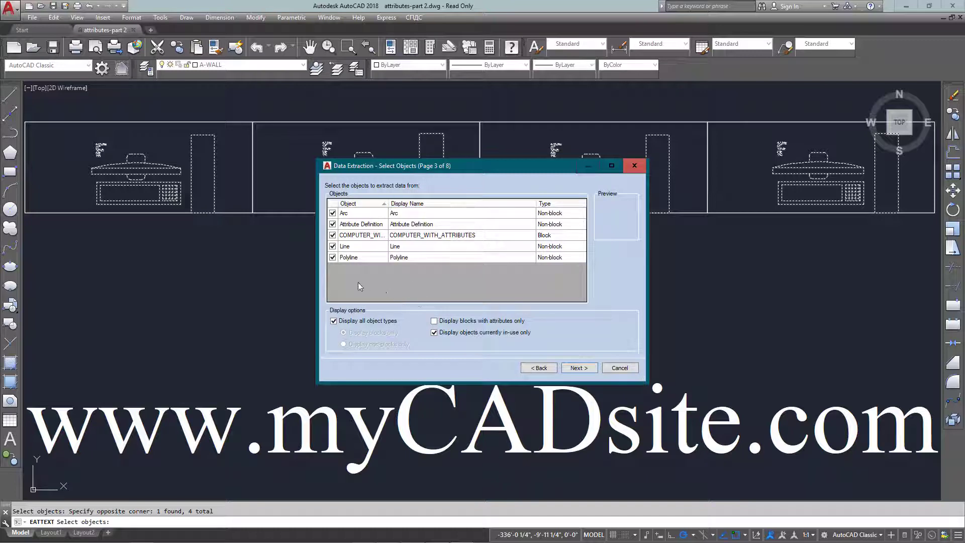
Limit the objects to extract to blocks with attributes only, leaving COMPUTER_WITH_ATTRIBUTES, and accept the selection
left_click_drag(351, 258, 347, 212)
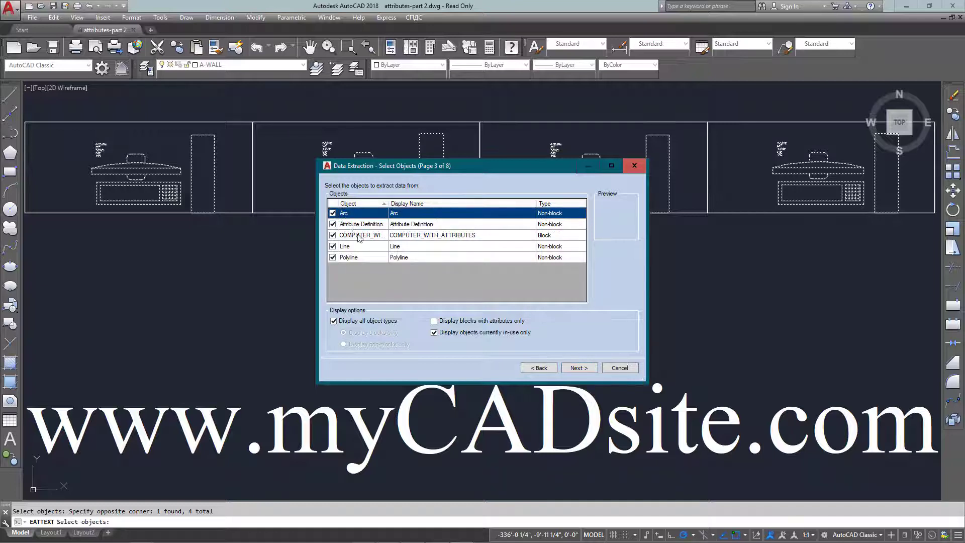
left_click_drag(388, 203, 427, 203)
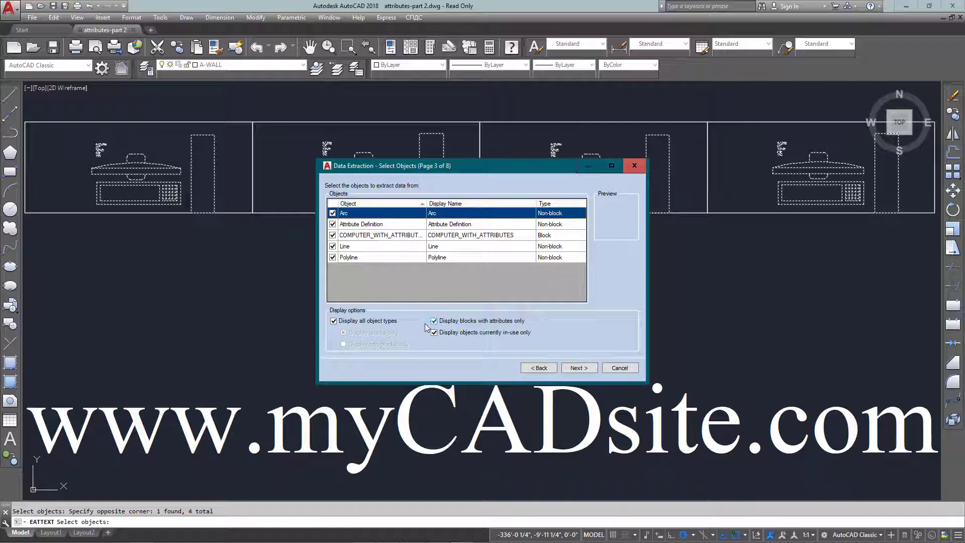
left_click(363, 321)
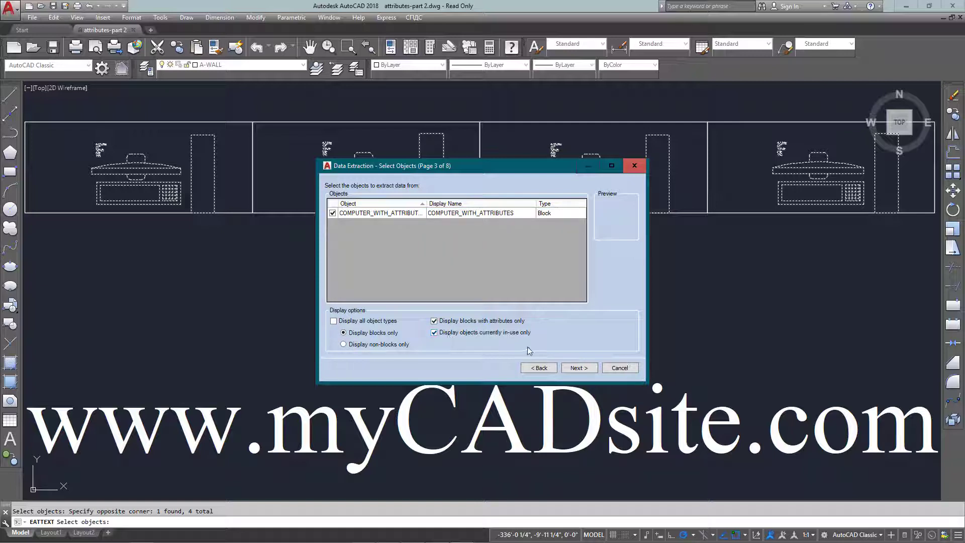
left_click(582, 368)
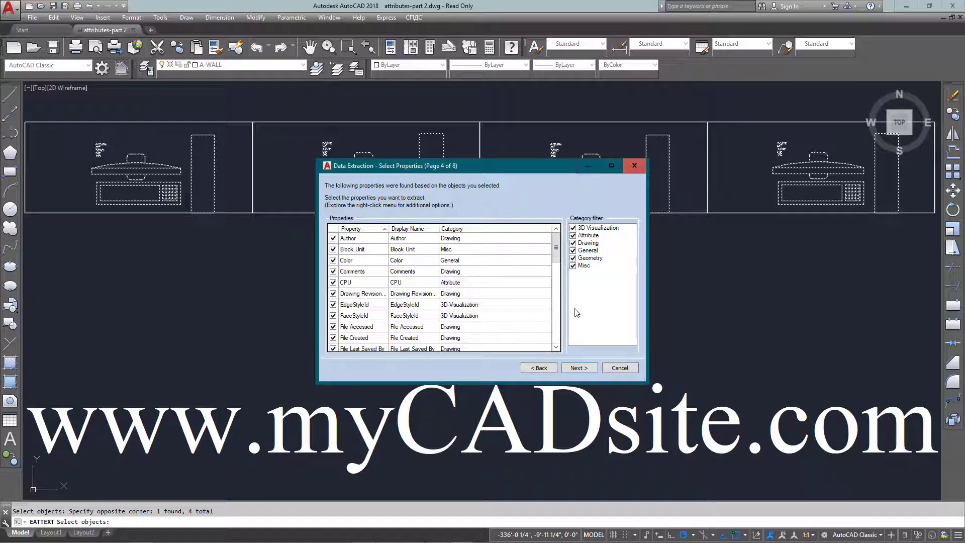
Filter the properties to extract so that only the Attribute category is included, and accept them
left_click(591, 265)
left_click(592, 258)
left_click(592, 250)
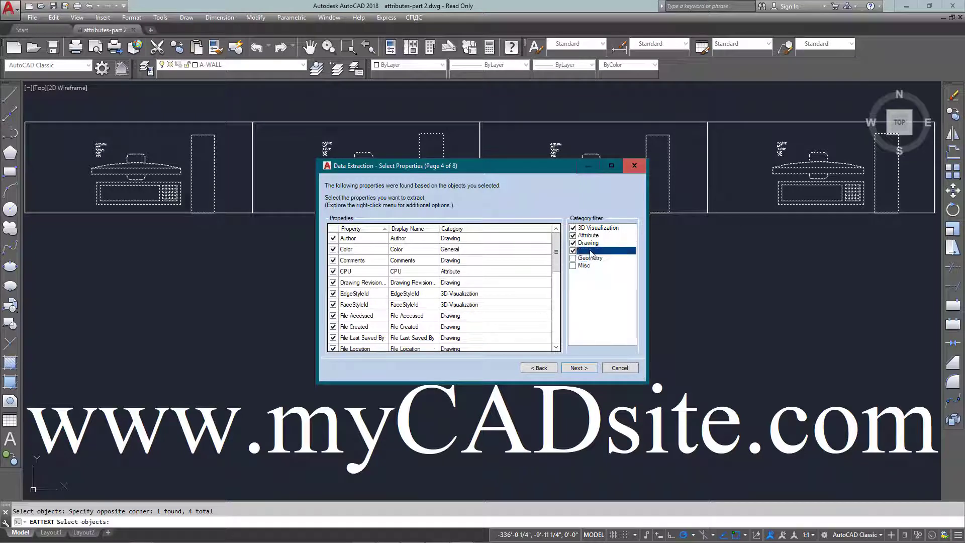
left_click(592, 243)
left_click(592, 228)
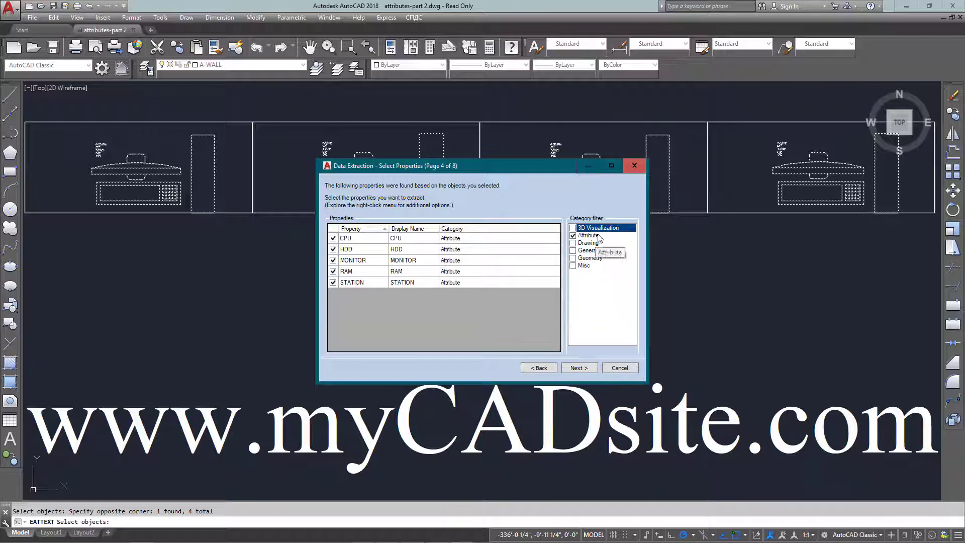
left_click(573, 236)
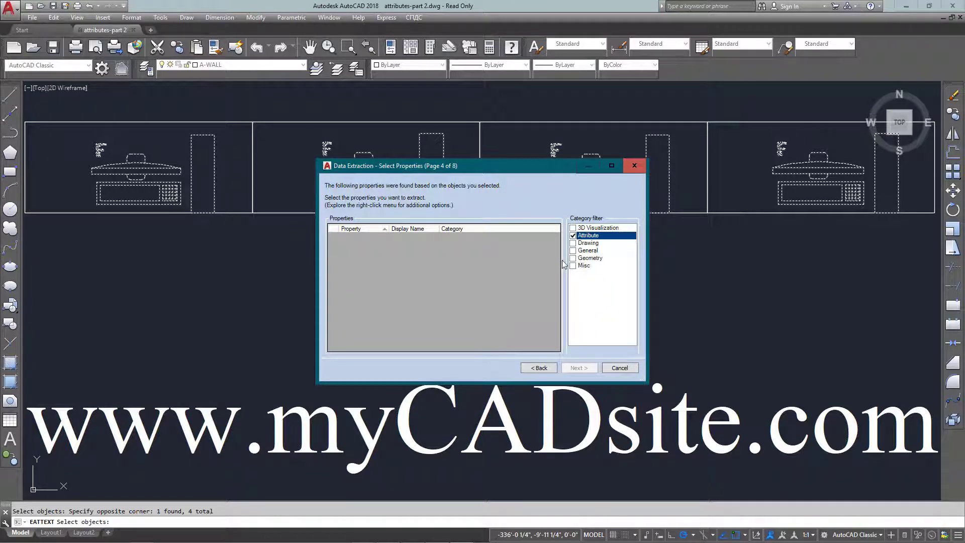
left_click(574, 258)
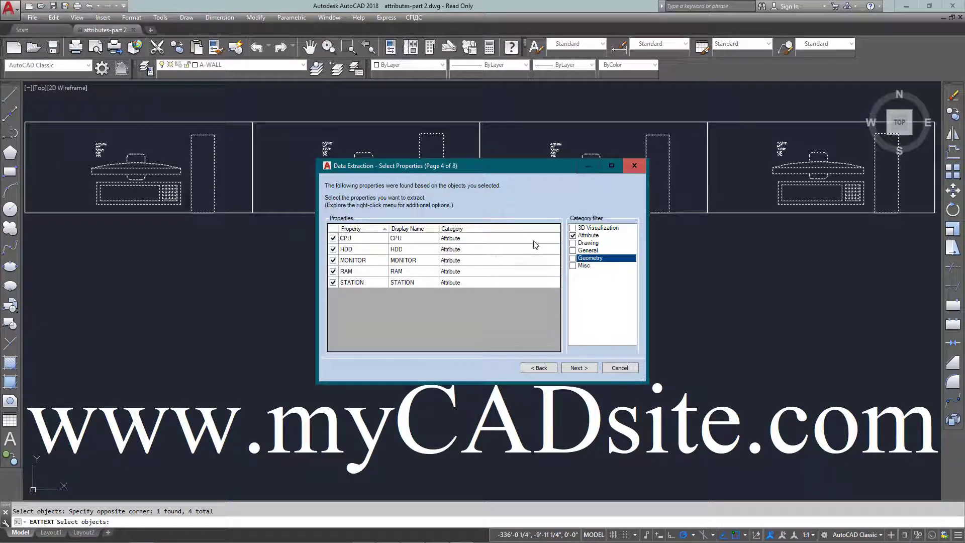
left_click(579, 369)
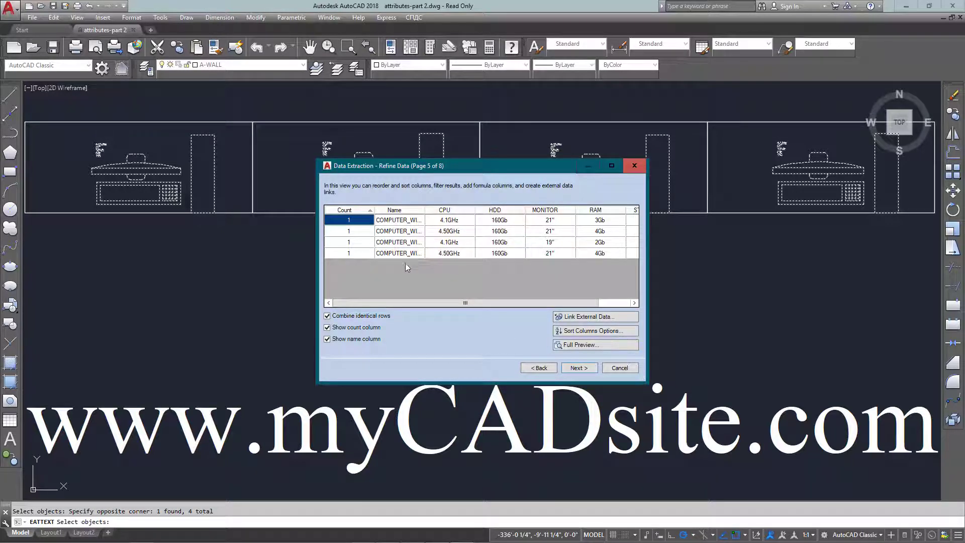
Refine the extracted data by hiding the count and name columns and moving the STATION column to first place
left_click(341, 328)
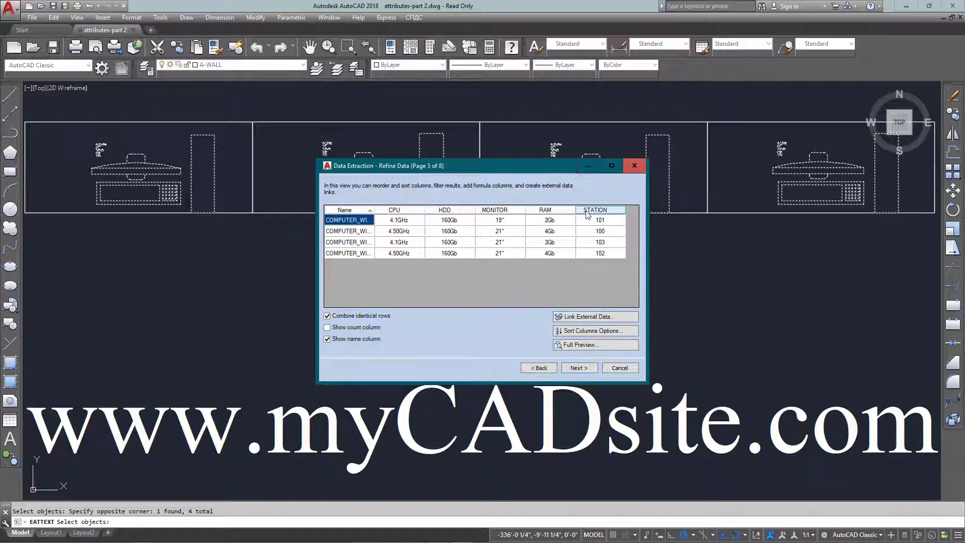
left_click_drag(602, 210, 346, 211)
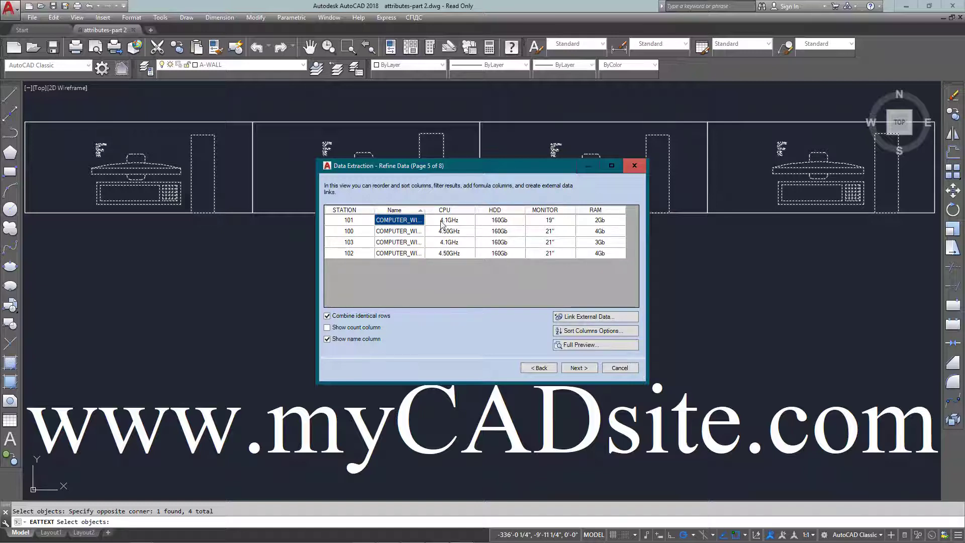
left_click(405, 212)
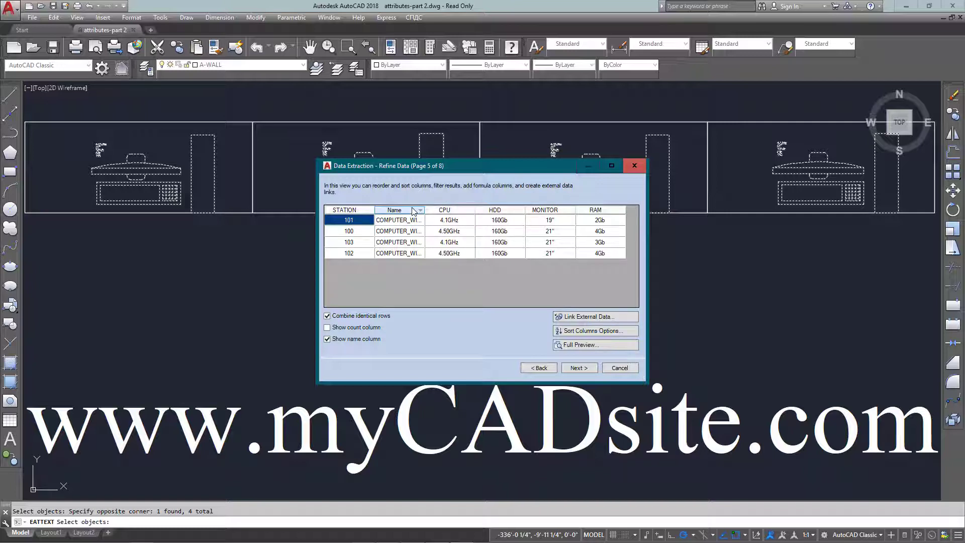
right_click(414, 211)
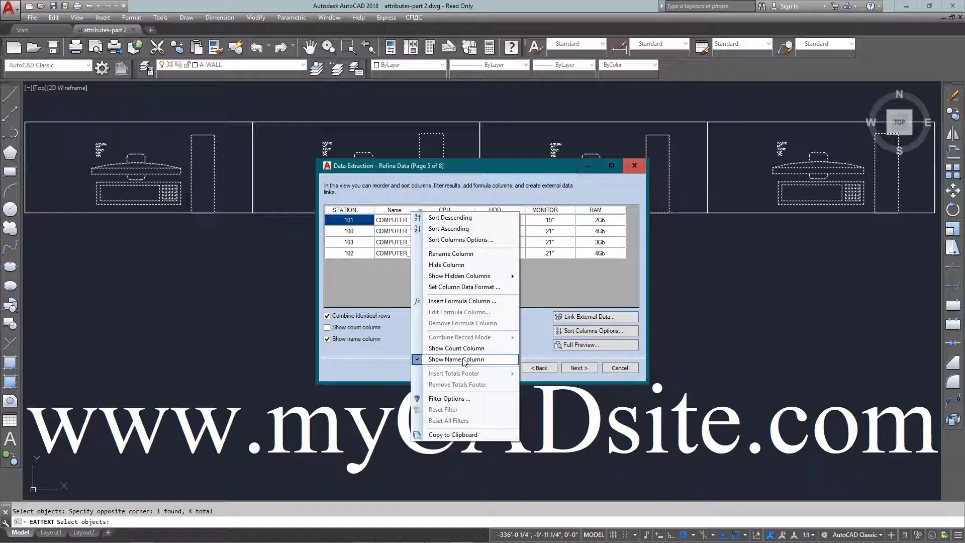
left_click(452, 265)
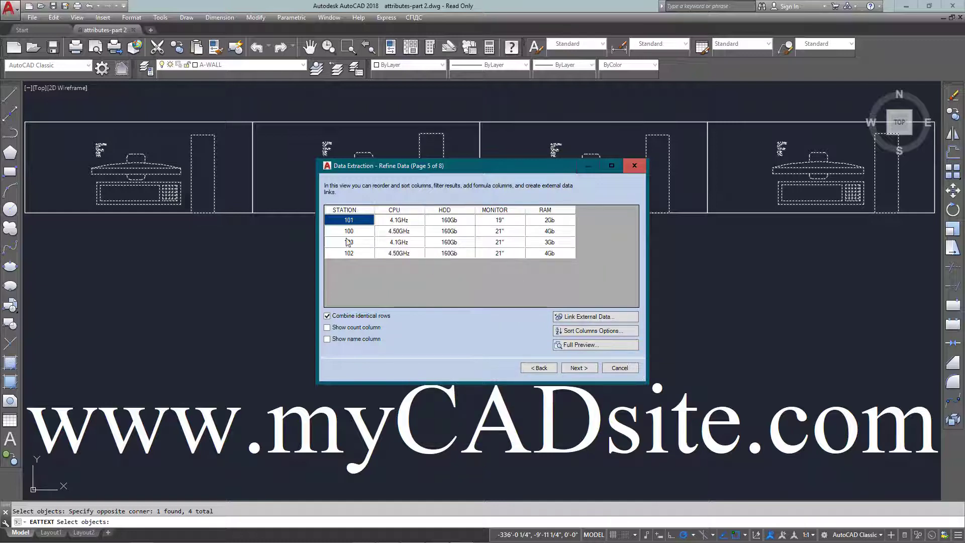
left_click(586, 368)
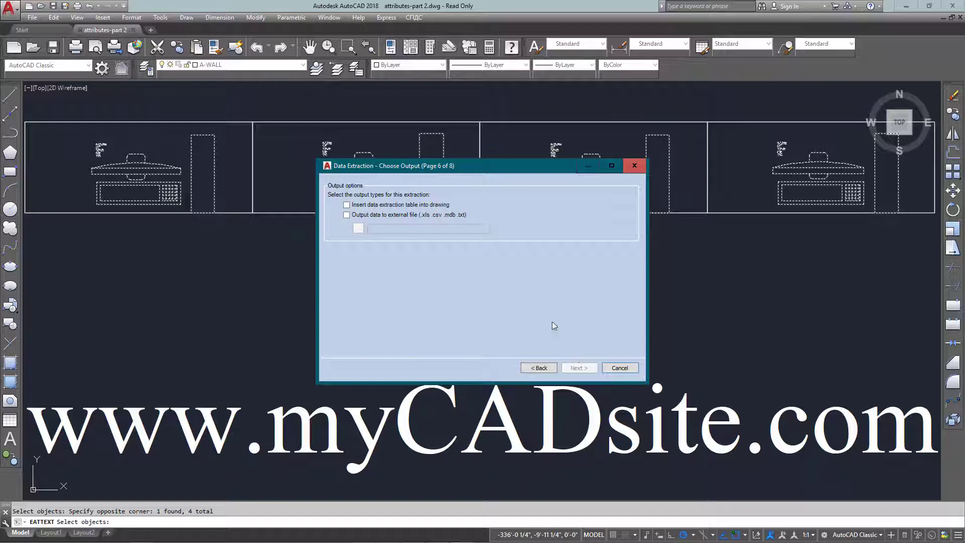
Output the data both as a table in the drawing and as an external file named COMPUTER_ATTRIBUTES.xls in Documents
left_click(381, 205)
left_click(373, 215)
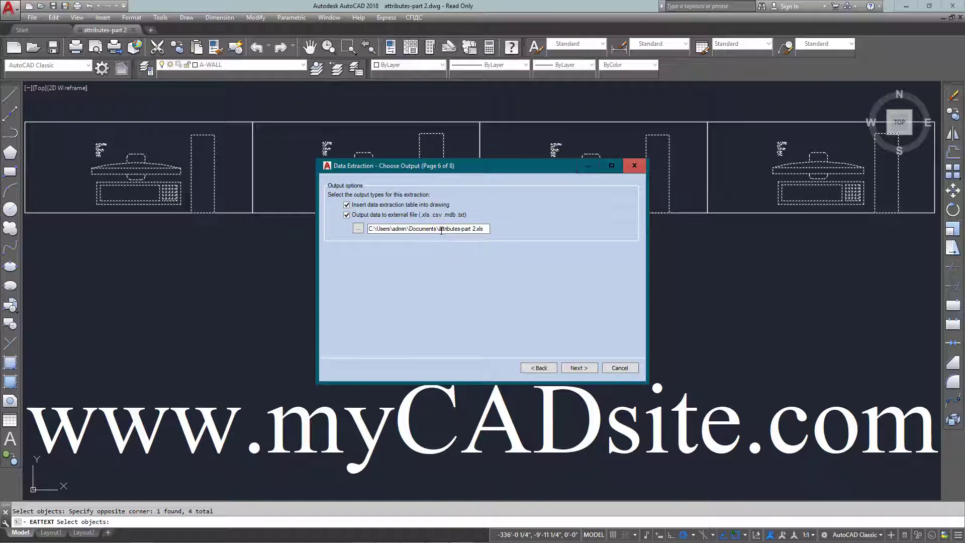
left_click_drag(440, 230, 477, 231)
type("IBUTESx")
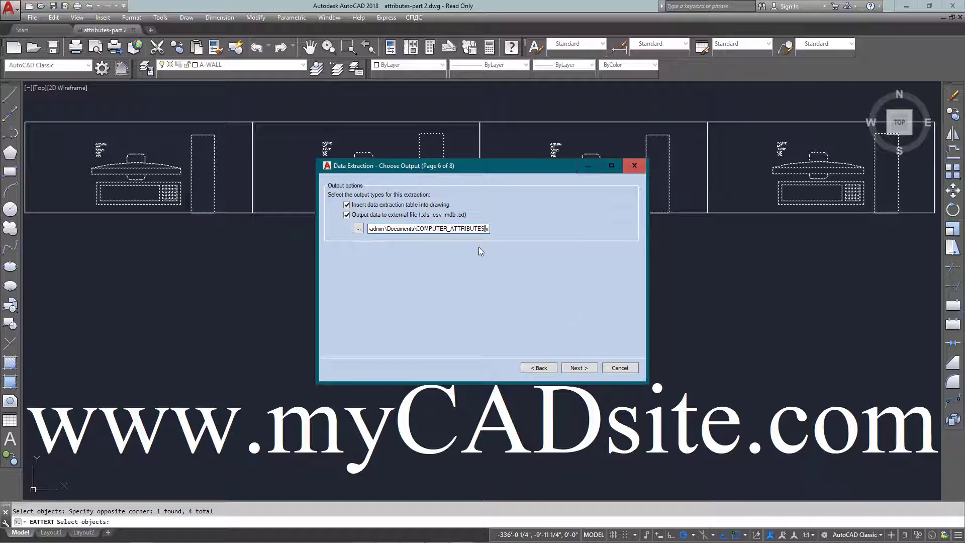
left_click(579, 368)
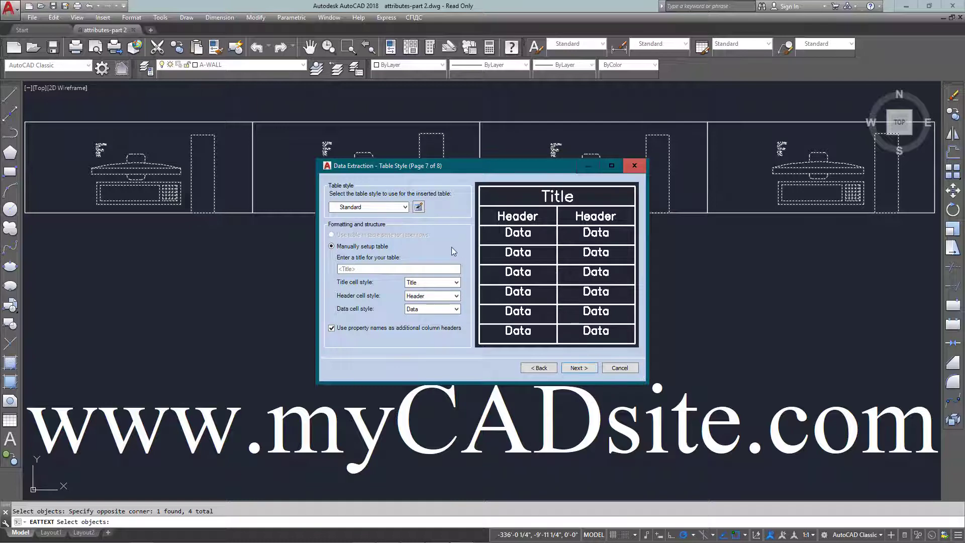
Keep the Standard table style, finish the extraction and insert the table just below the second cubicle
left_click(402, 206)
left_click(372, 216)
left_click(575, 367)
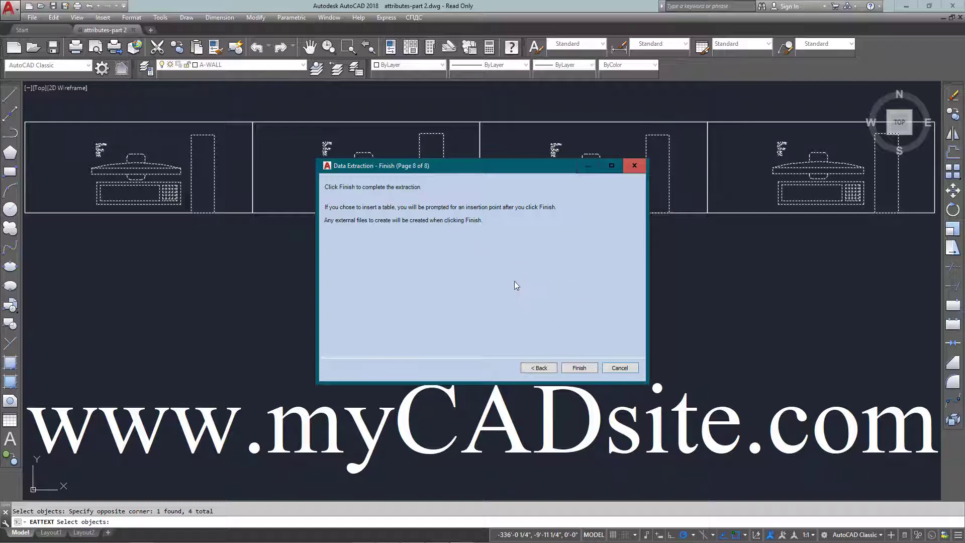
left_click(579, 369)
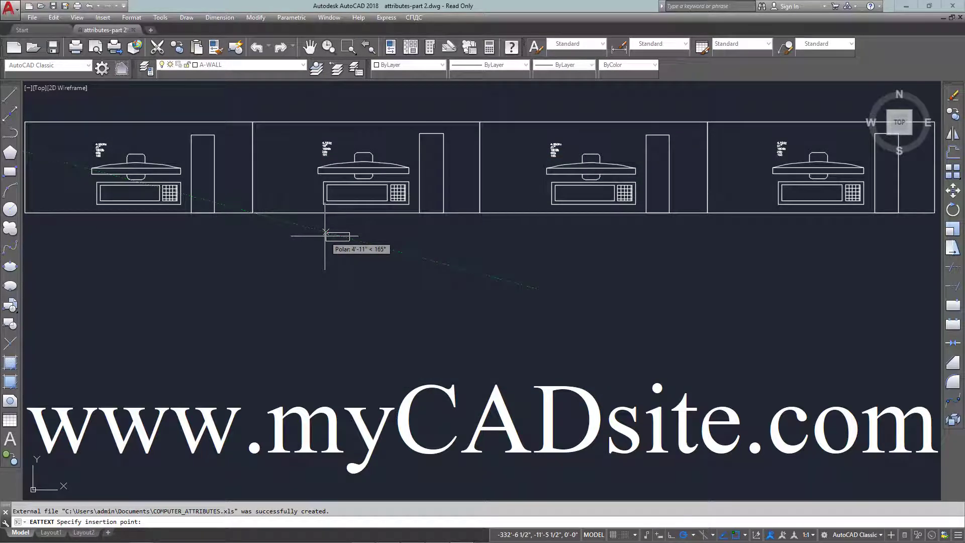
left_click(326, 234)
Examine the inserted data extraction table up close, including its empty title row and attribute columns
type("z")
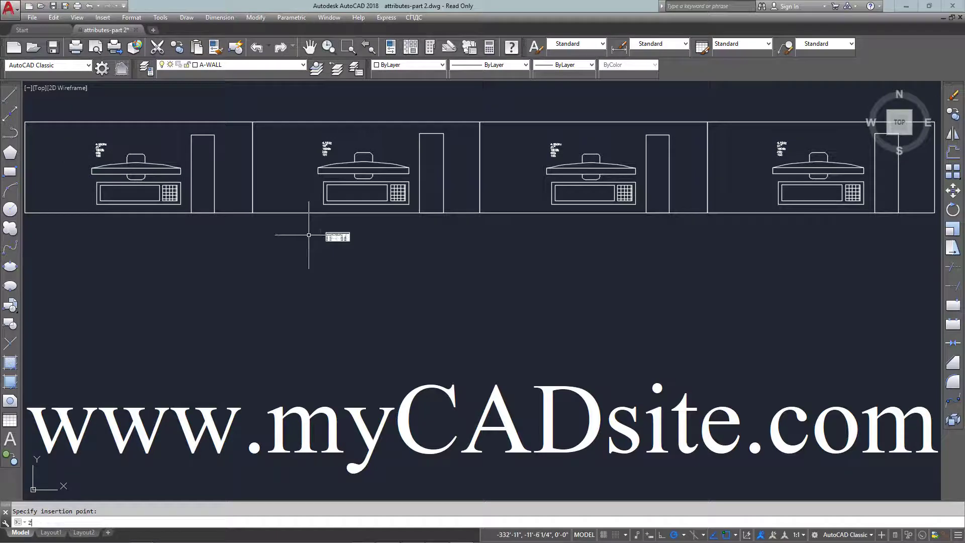
key("Return")
left_click(319, 220)
left_click(383, 257)
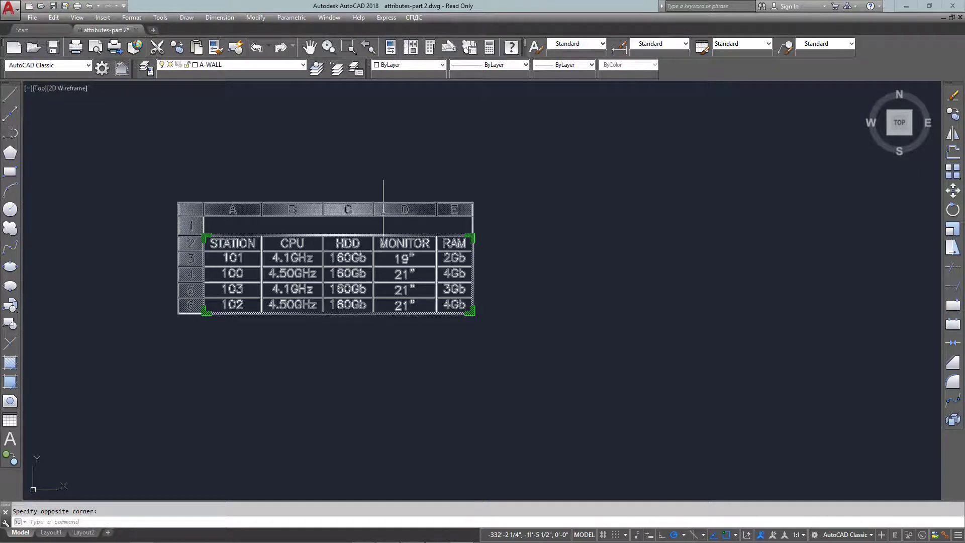
left_click(382, 217)
left_click(551, 208)
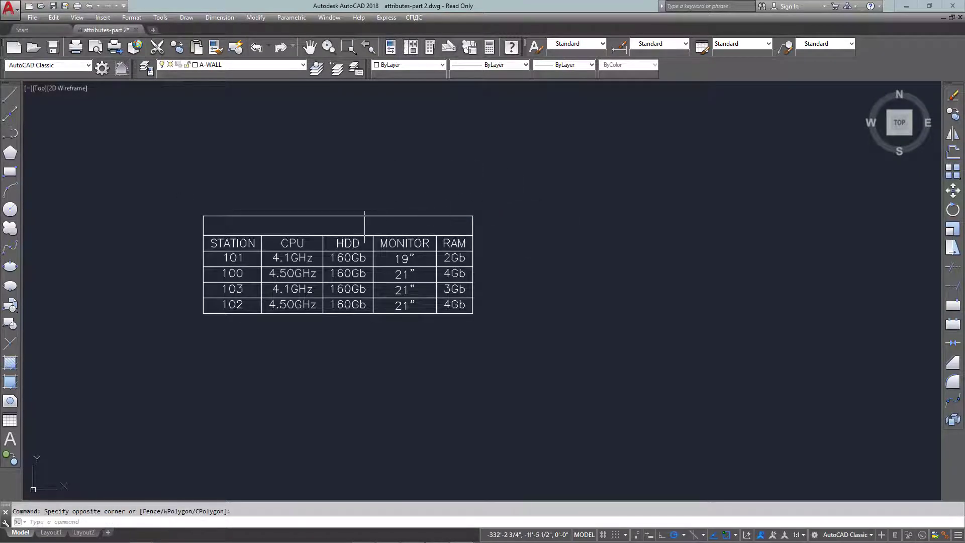
key("Escape")
scroll(524, 241, "down", 3)
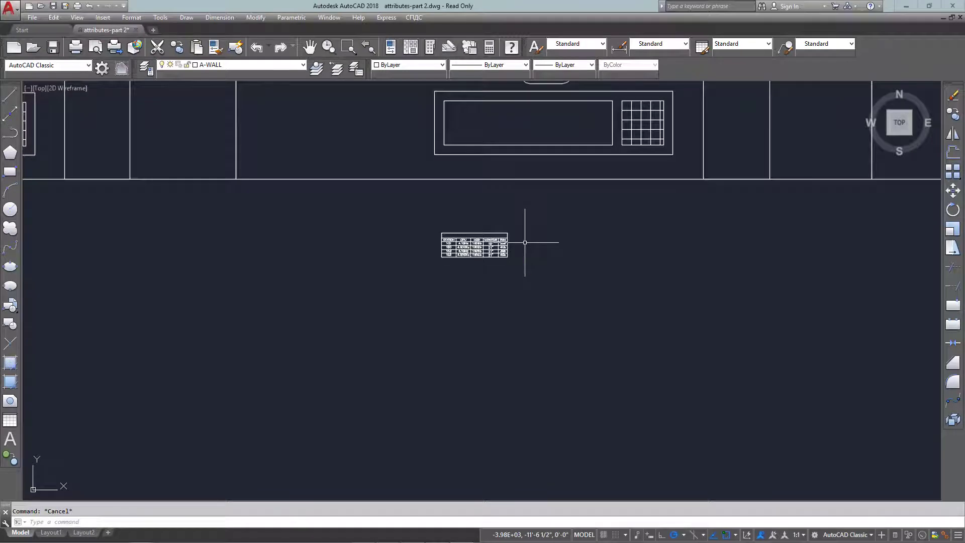
scroll(520, 227, "up", 5)
scroll(343, 227, "down", 2)
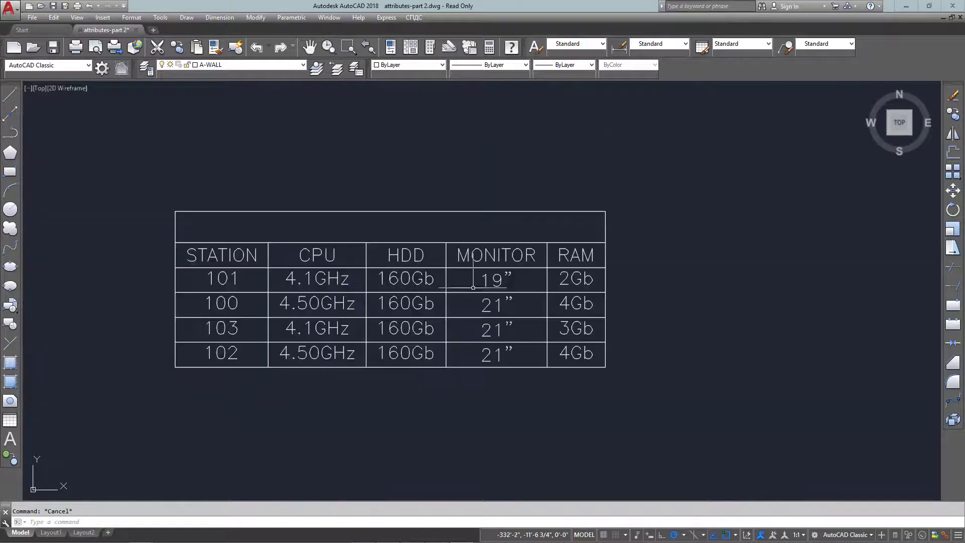
left_click(403, 210)
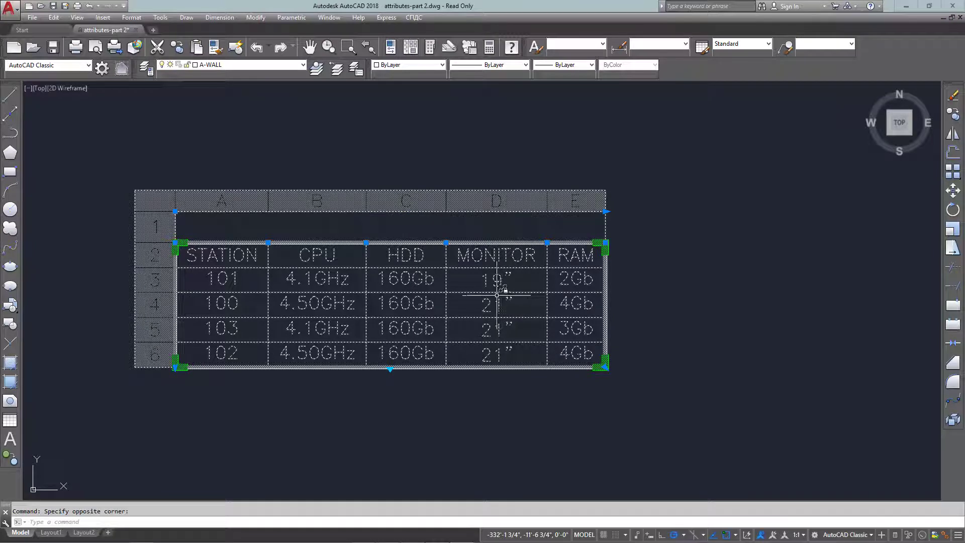
key("Escape")
Set the MONITOR attribute of the station 100 computer block in the first cubicle to 19"
scroll(493, 297, "down", 6)
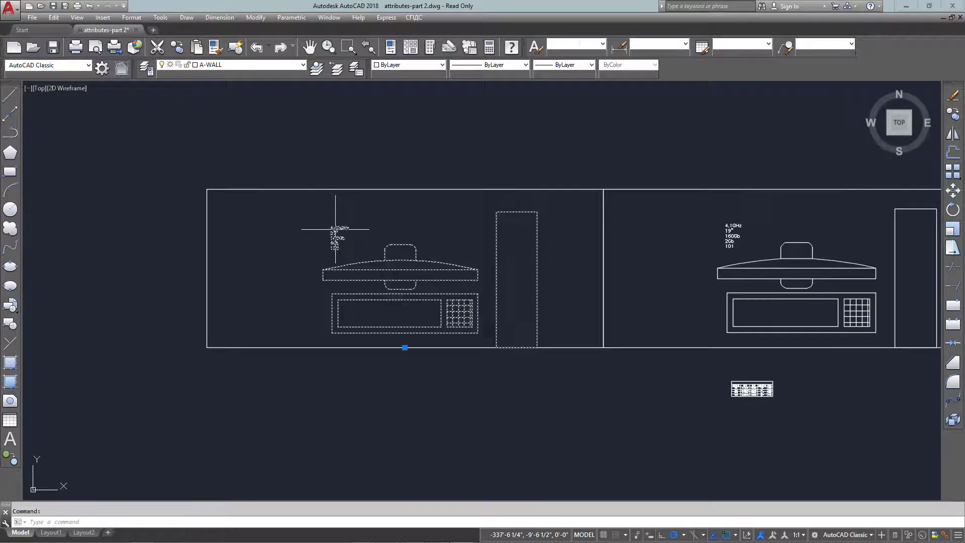
left_click(329, 221)
left_click(430, 276)
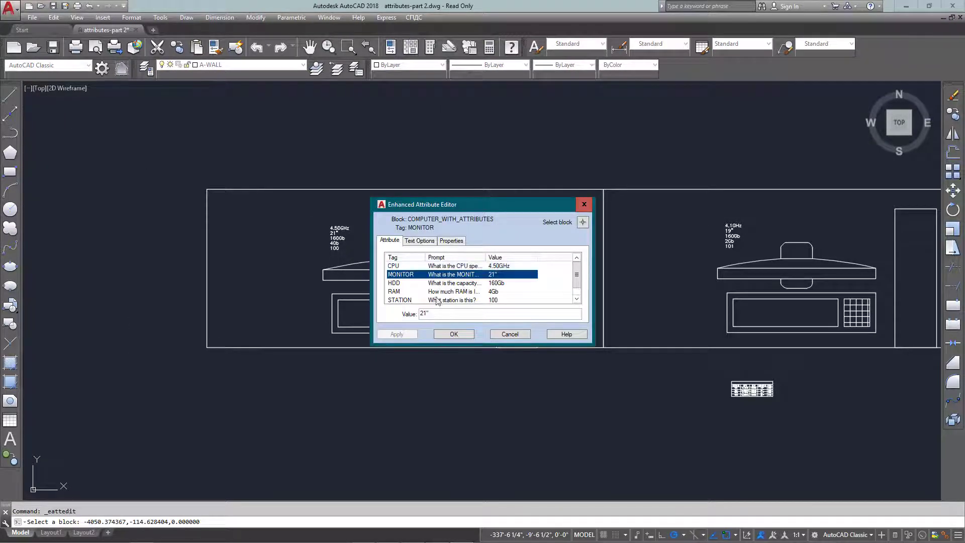
left_click(426, 314)
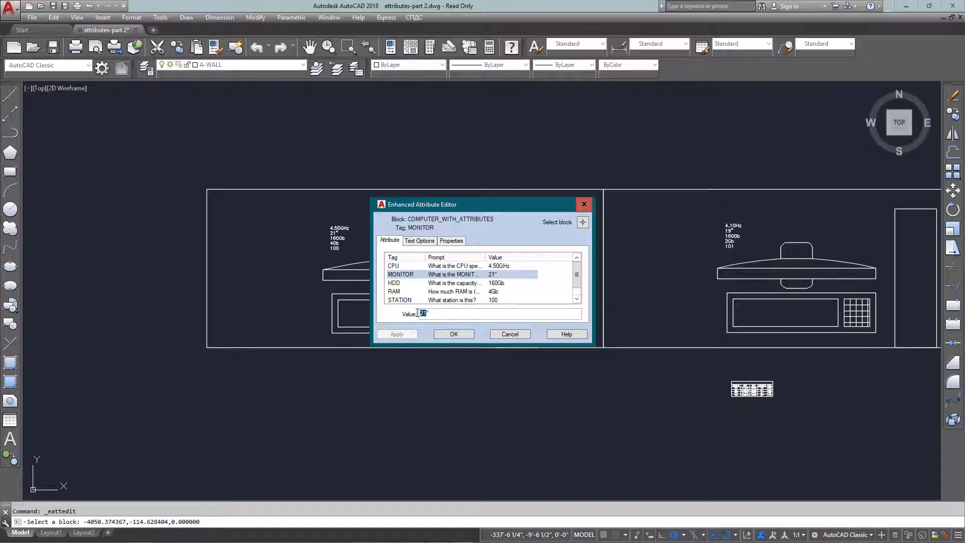
type("19")
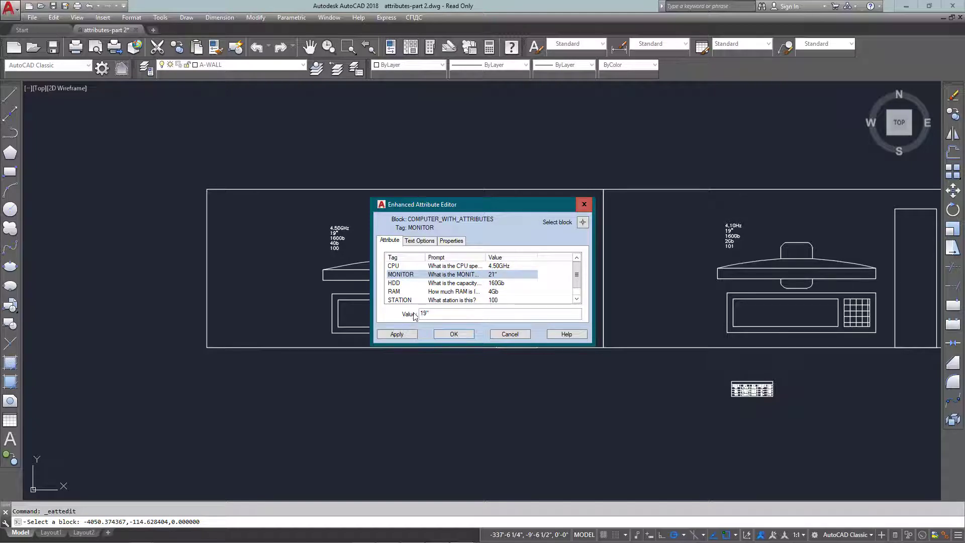
left_click(455, 335)
Update the table data links of the extracted attribute table so it reflects the edited block
scroll(754, 352, "up", 5)
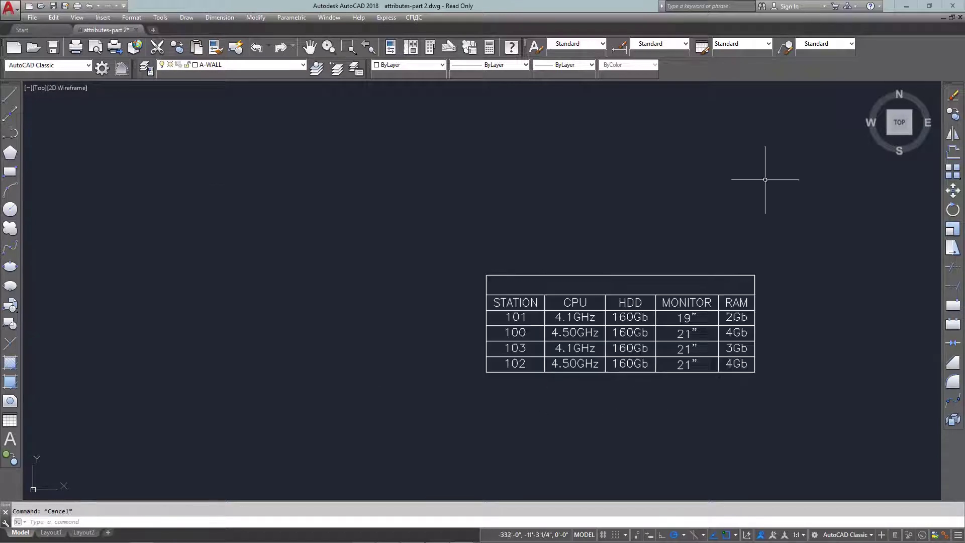
left_click(808, 406)
left_click(432, 251)
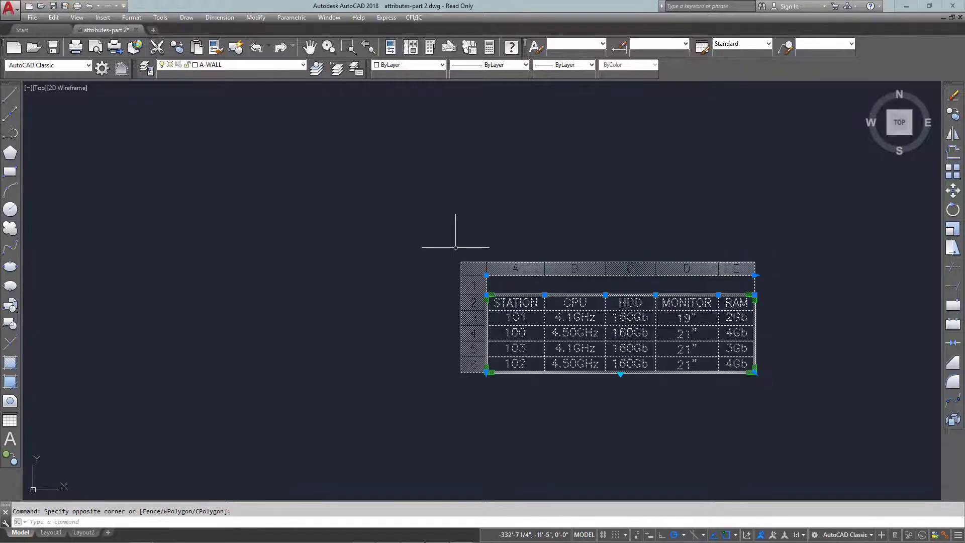
right_click(472, 265)
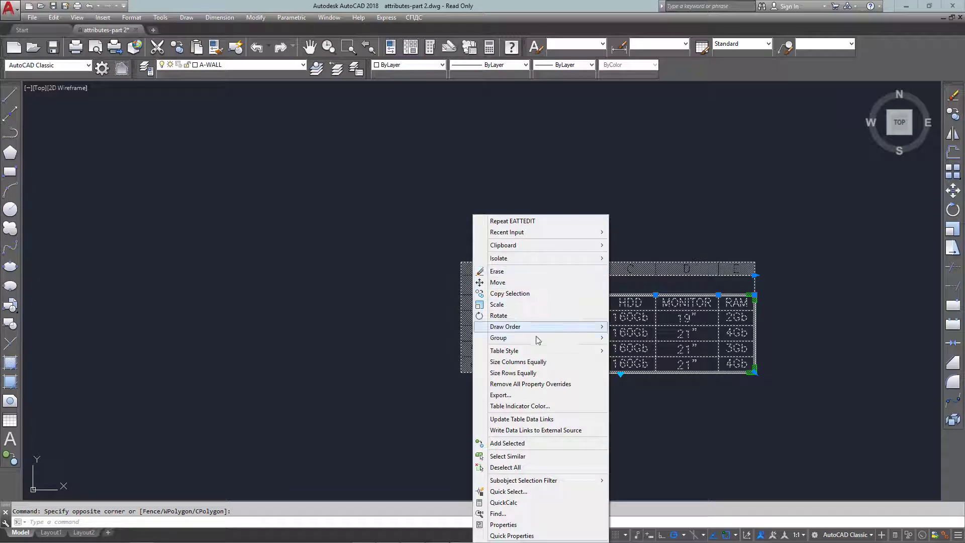
left_click(547, 420)
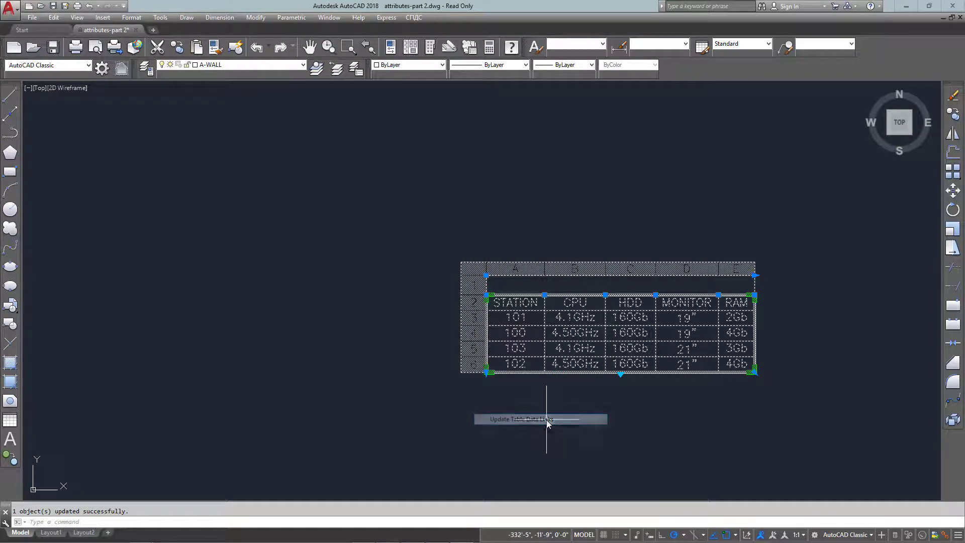
left_click(619, 400)
key("Escape")
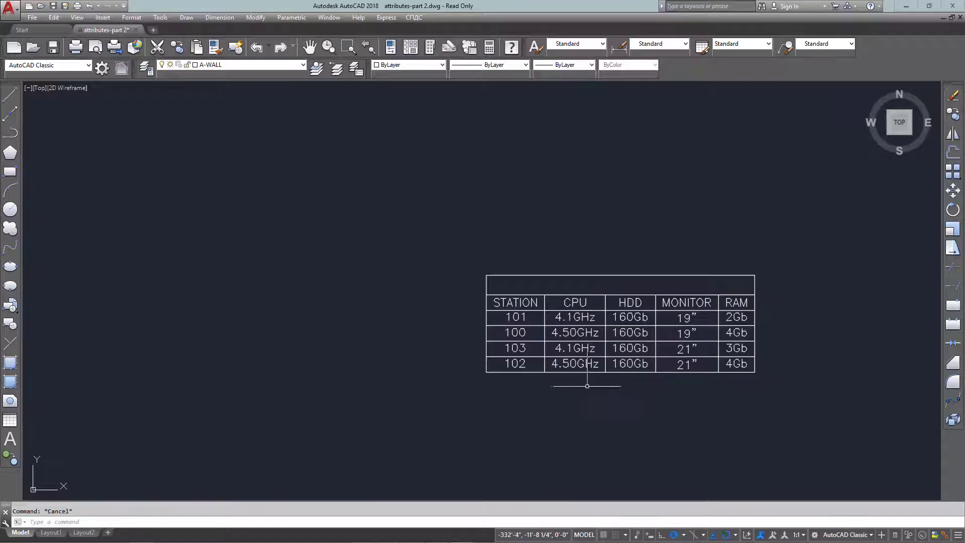
Enter COMPUTER DATE as the title in the empty top row of the attribute table
scroll(703, 340, "up", 4)
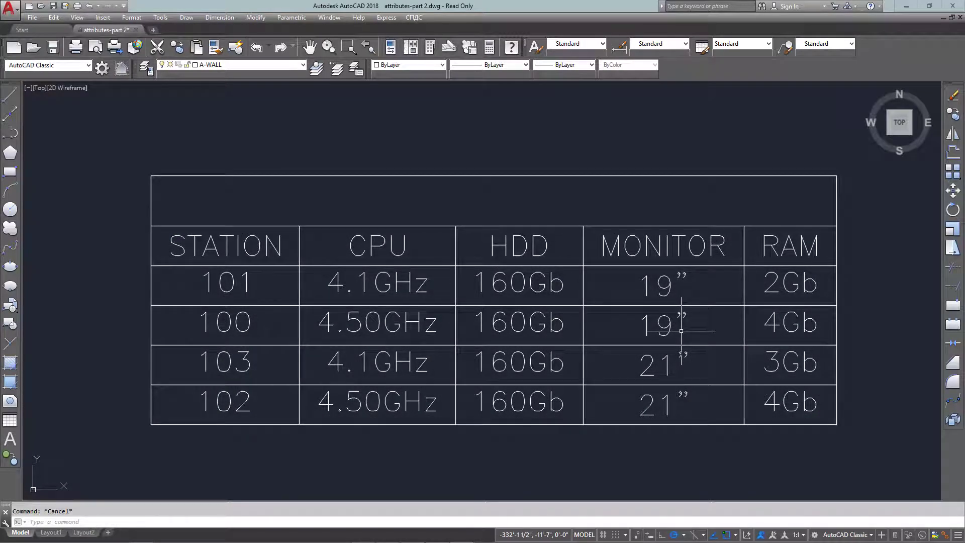
scroll(682, 331, "down", 4)
scroll(669, 321, "up", 2)
left_click(671, 324)
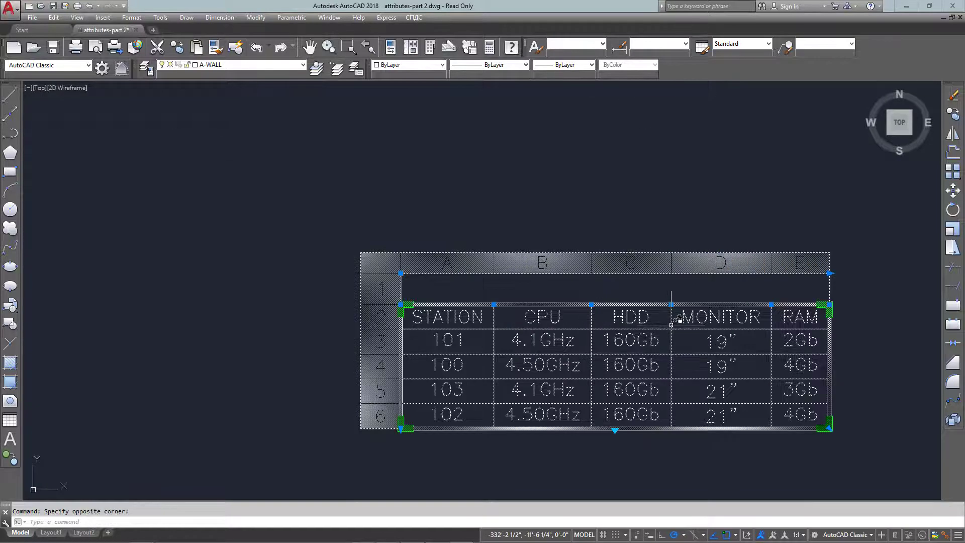
left_click(684, 280)
double_click(651, 290)
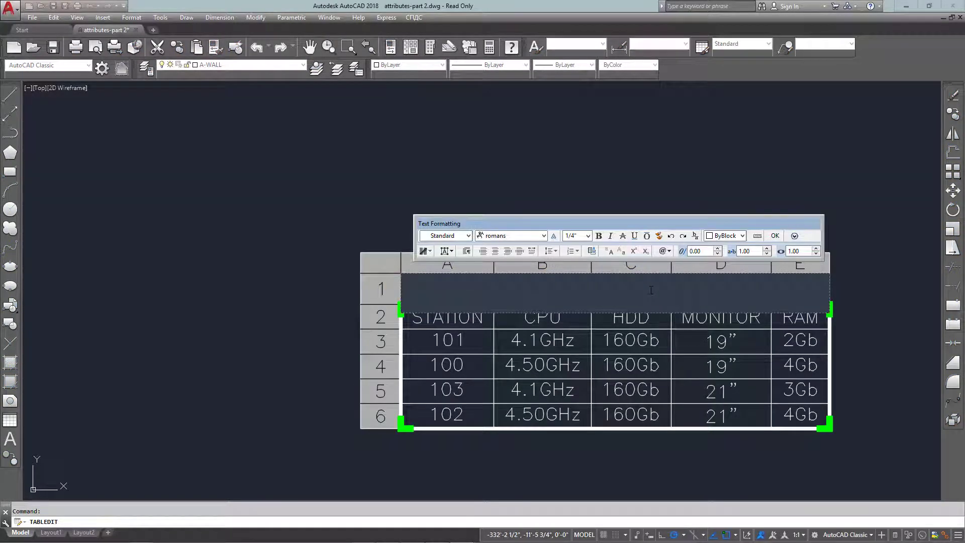
type("COMPUTER DATE")
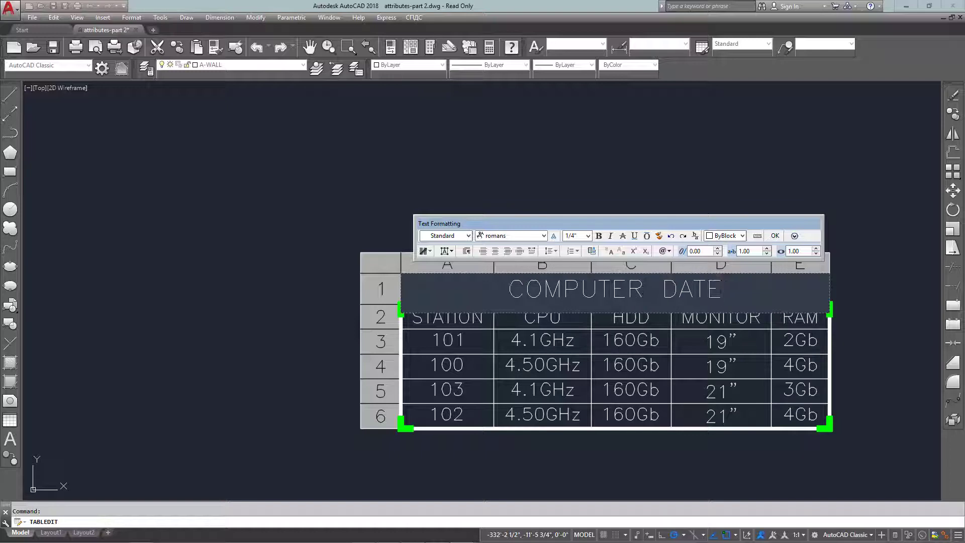
left_click(693, 446)
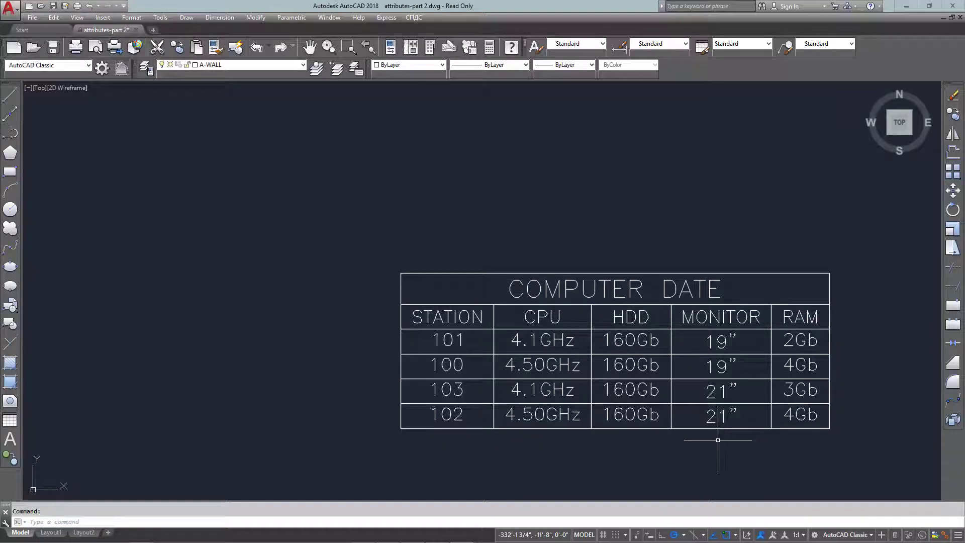
left_click(719, 420)
key("Escape")
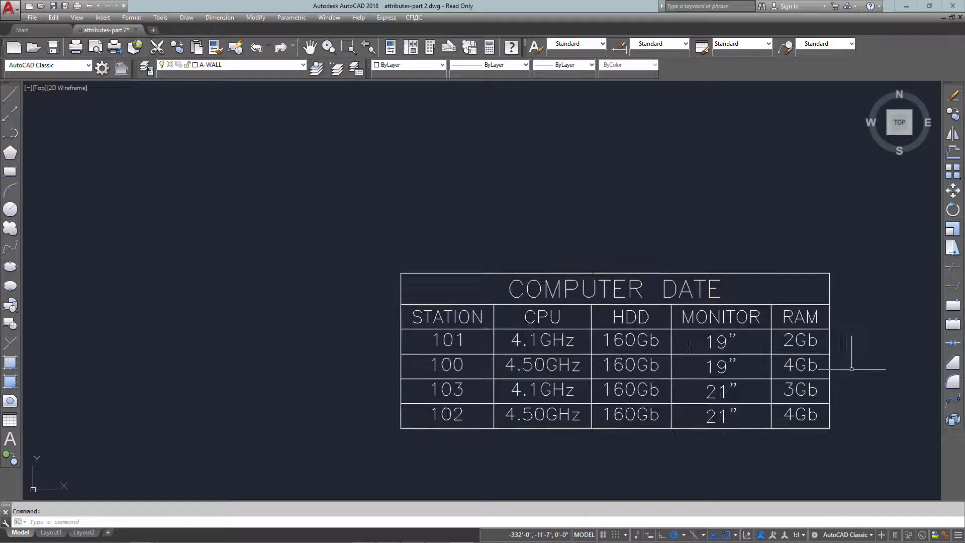
left_click(721, 317)
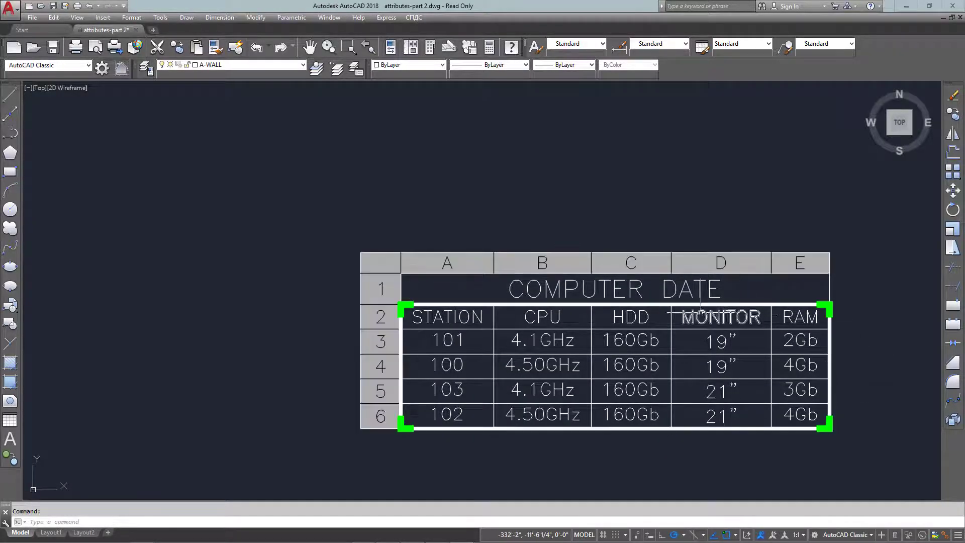
key("Escape")
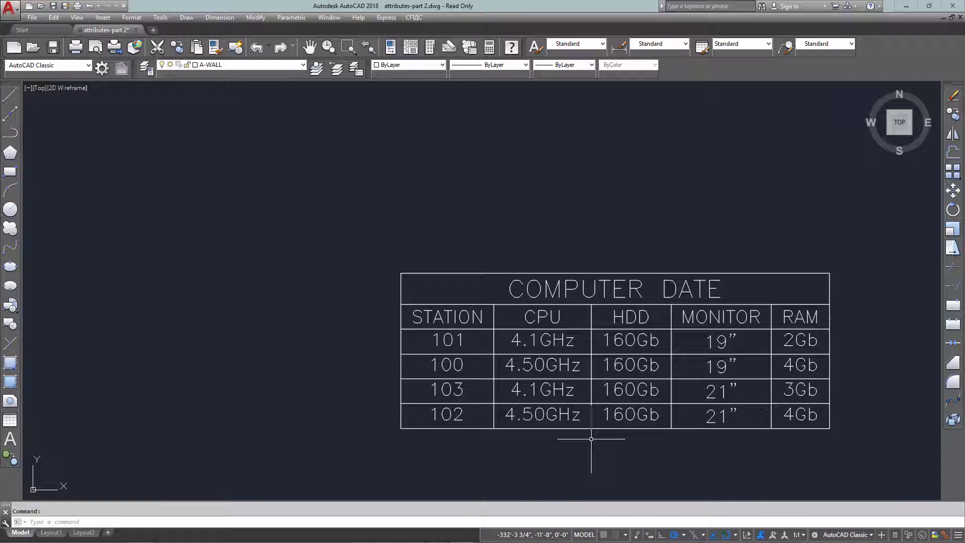
Copy the row of four workstation cubicles three times upward, stacking each copy directly on the row beneath it
scroll(591, 439, "down", 6)
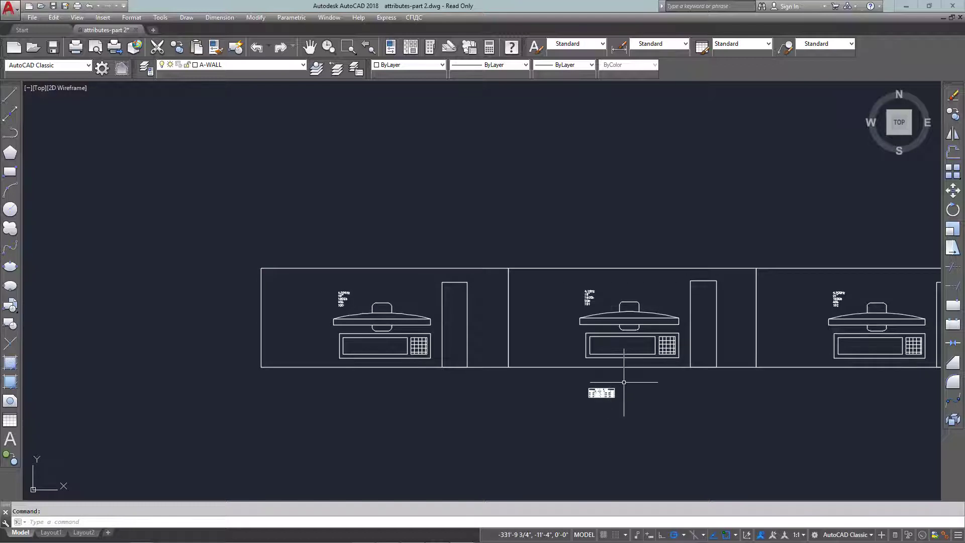
scroll(616, 387, "down", 2)
scroll(624, 382, "up", 2)
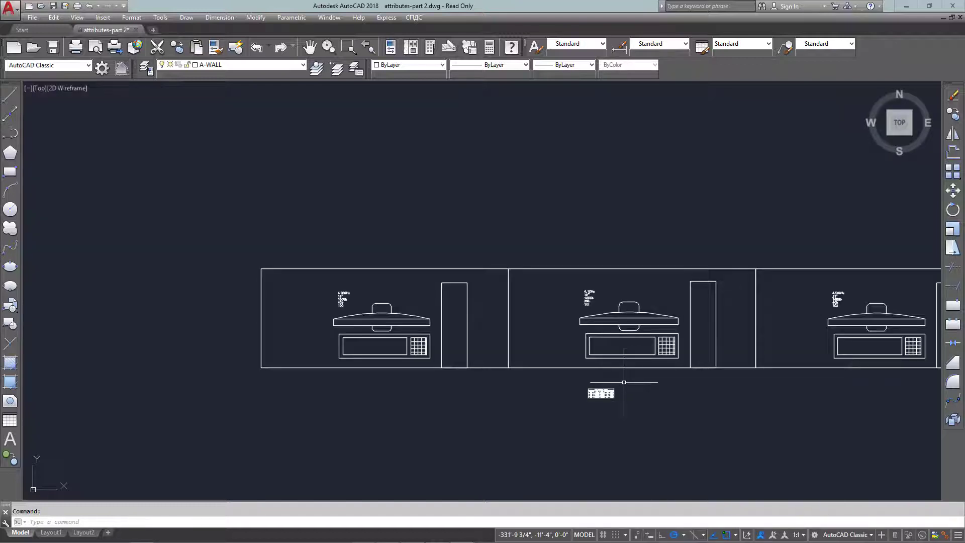
middle_click_drag(624, 382, 533, 386)
scroll(493, 384, "down", 4)
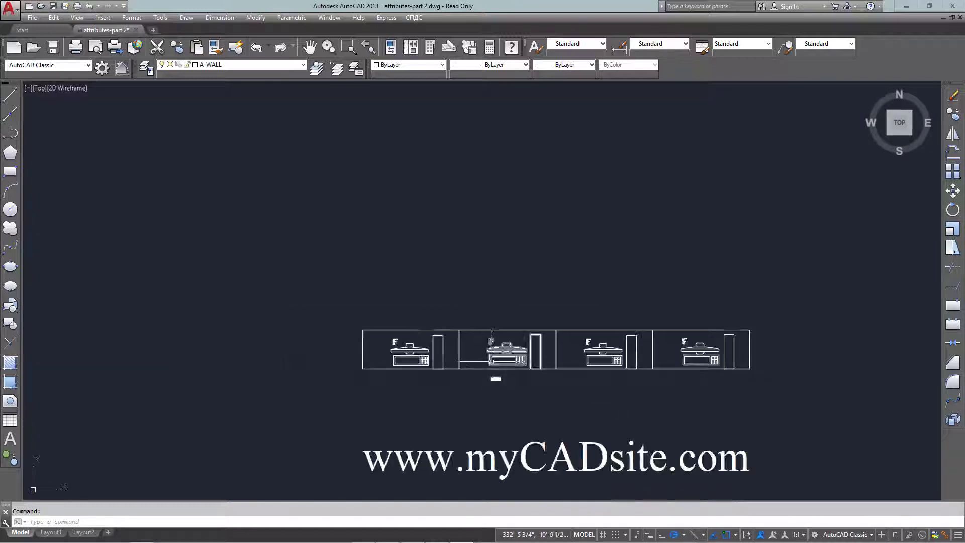
scroll(493, 372, "up", 3)
type("o")
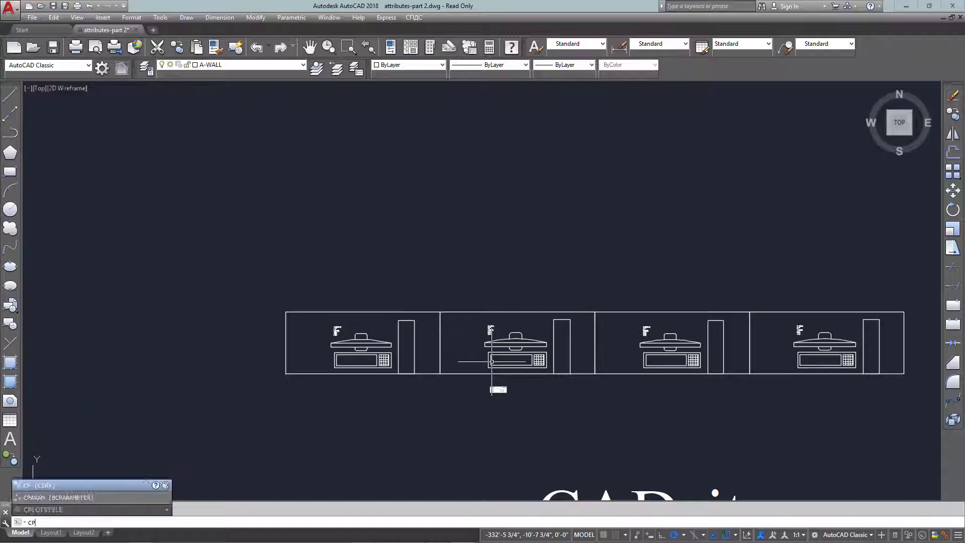
key("Return")
left_click(929, 283)
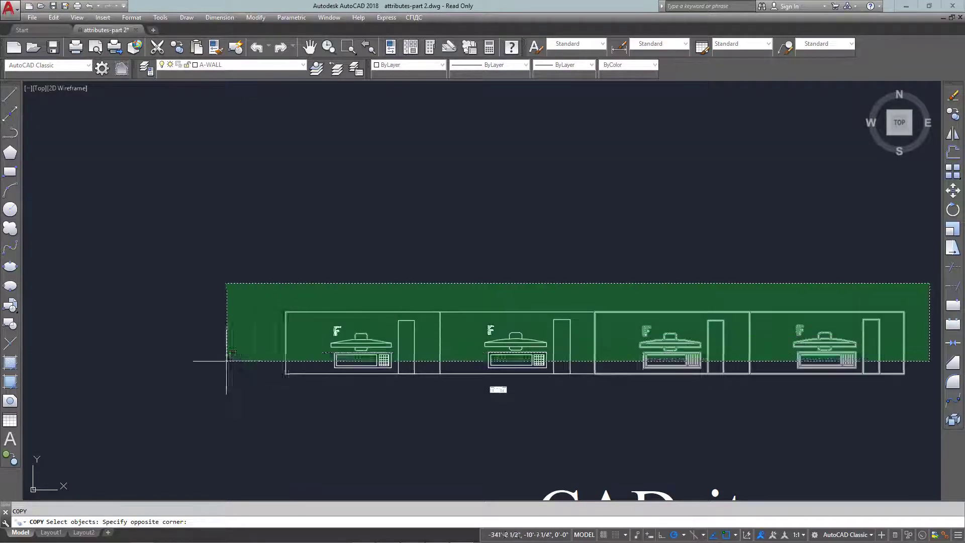
left_click(206, 365)
key("Return")
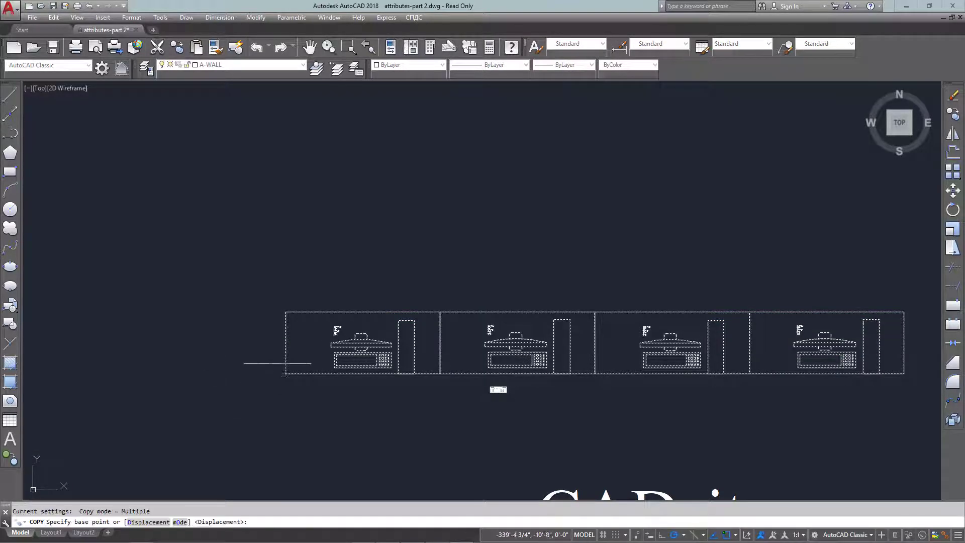
left_click(286, 373)
left_click(285, 312)
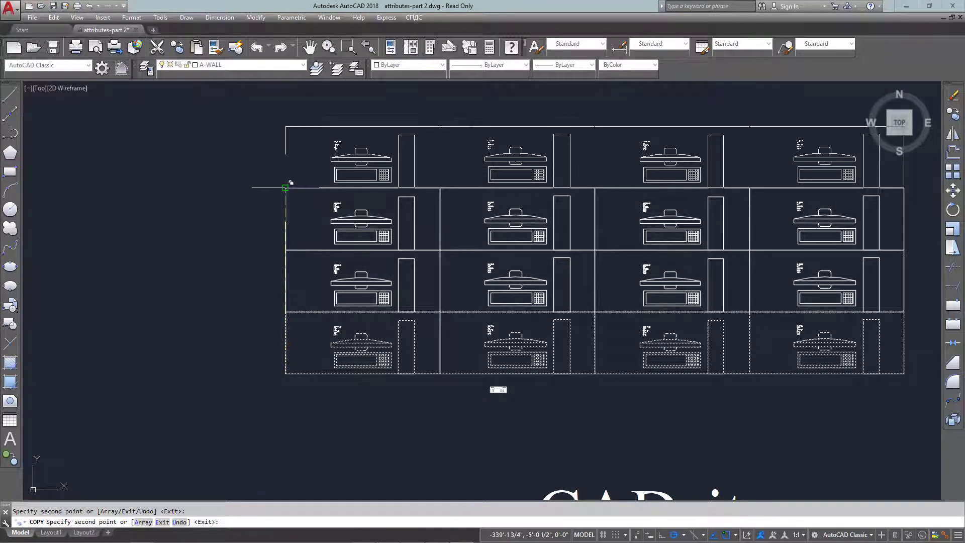
left_click(285, 187)
key("Escape")
Update the data links of the COMPUTER DATE table after copying the cubicles
middle_click_drag(523, 366, 463, 295)
scroll(441, 319, "up", 6)
left_click(558, 340)
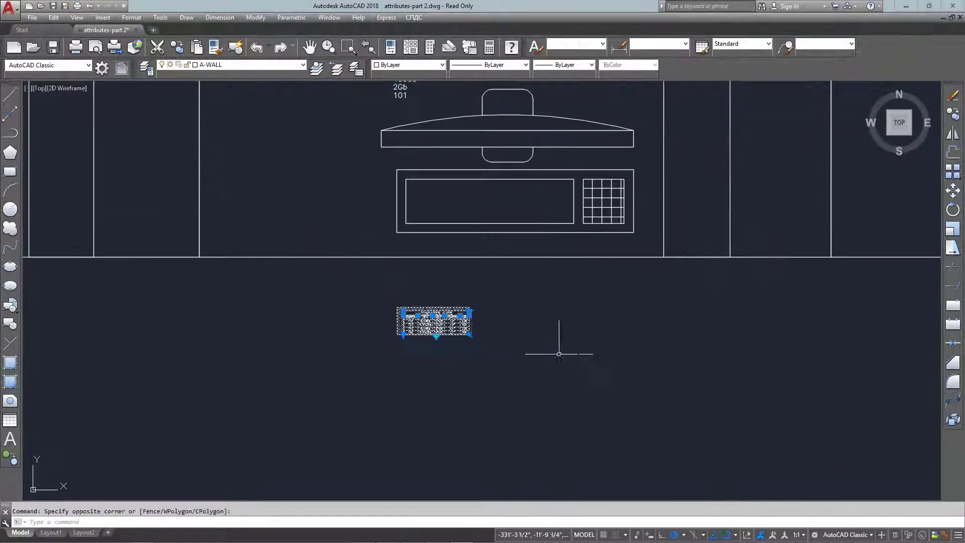
left_click(446, 318)
right_click(446, 320)
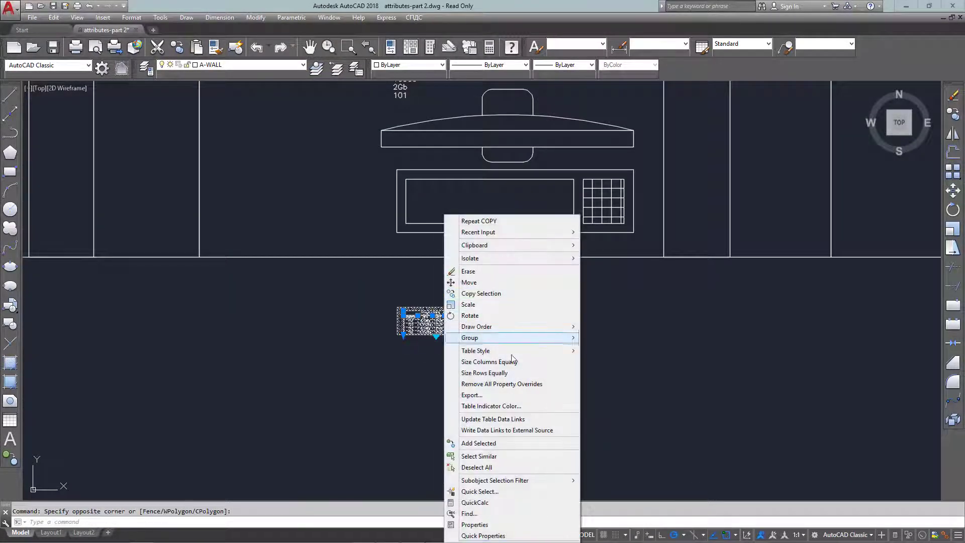
left_click(493, 418)
scroll(448, 319, "up", 4)
key("Escape")
scroll(432, 327, "up", 5)
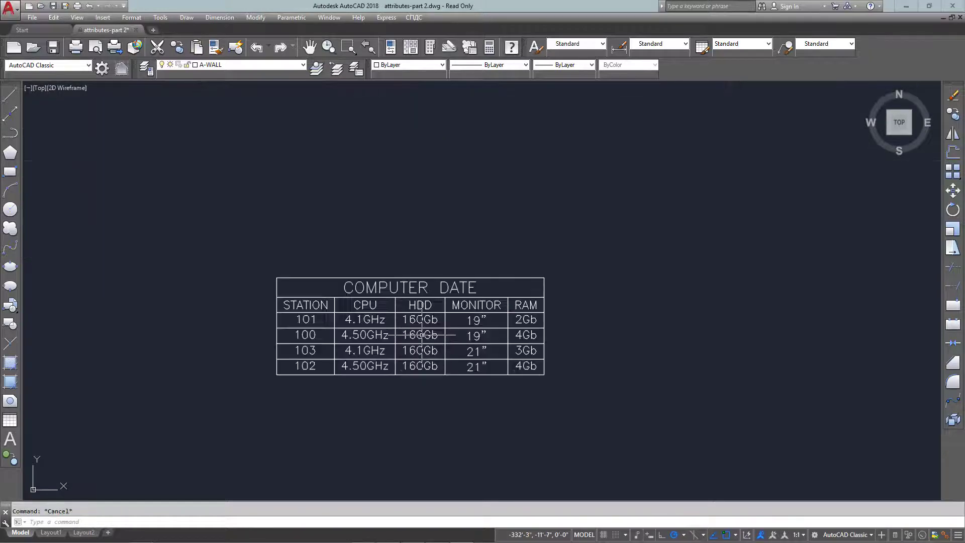
left_click(433, 336)
key("Escape")
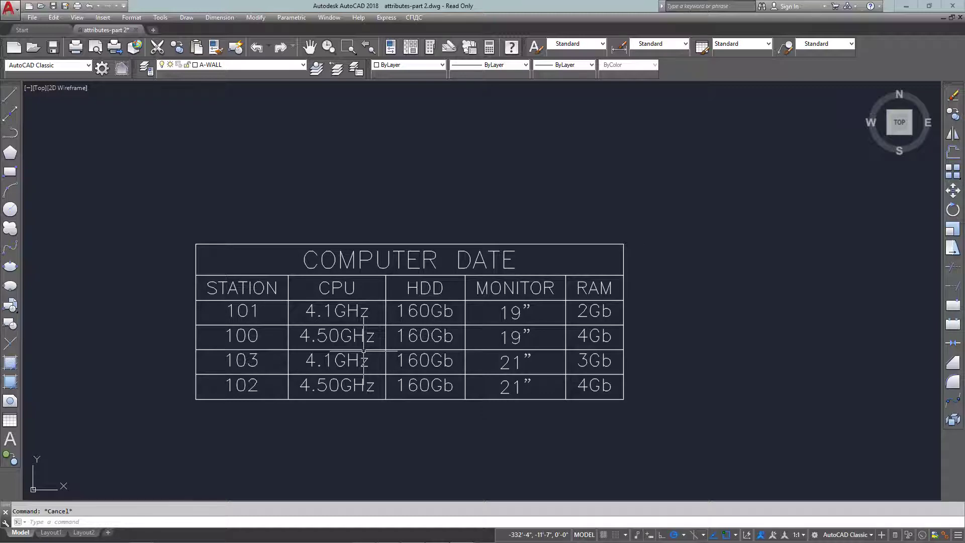
left_click(361, 342)
left_click(425, 313)
key("Escape")
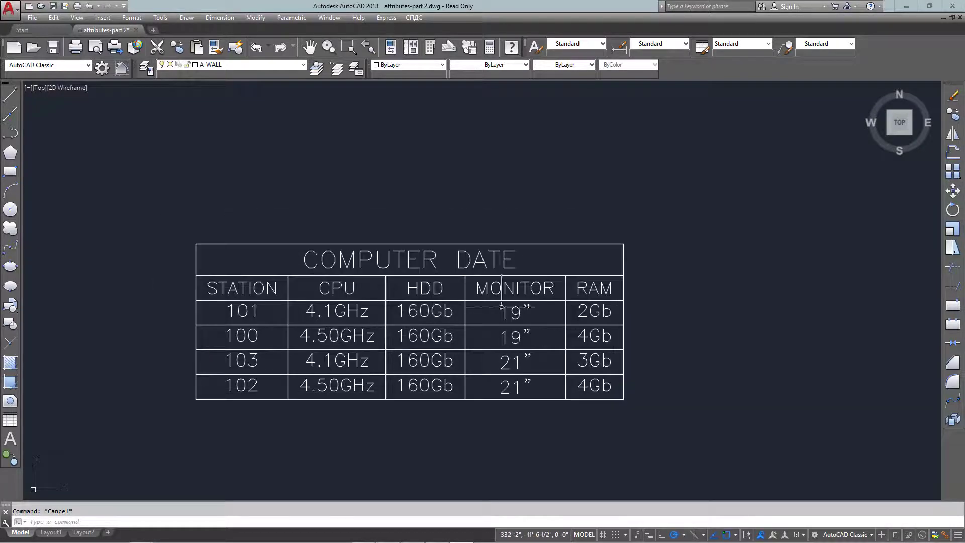
Start a new attribute extraction with EATTEXT and save it over the existing COMPUTER_WITH_ATTRIBUTES data extraction file
type("e")
type("atte")
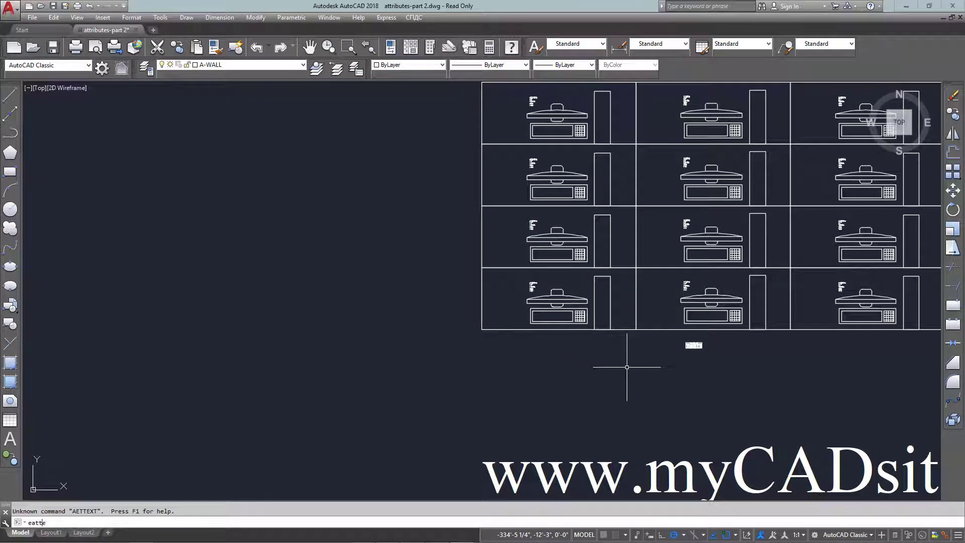
type("x")
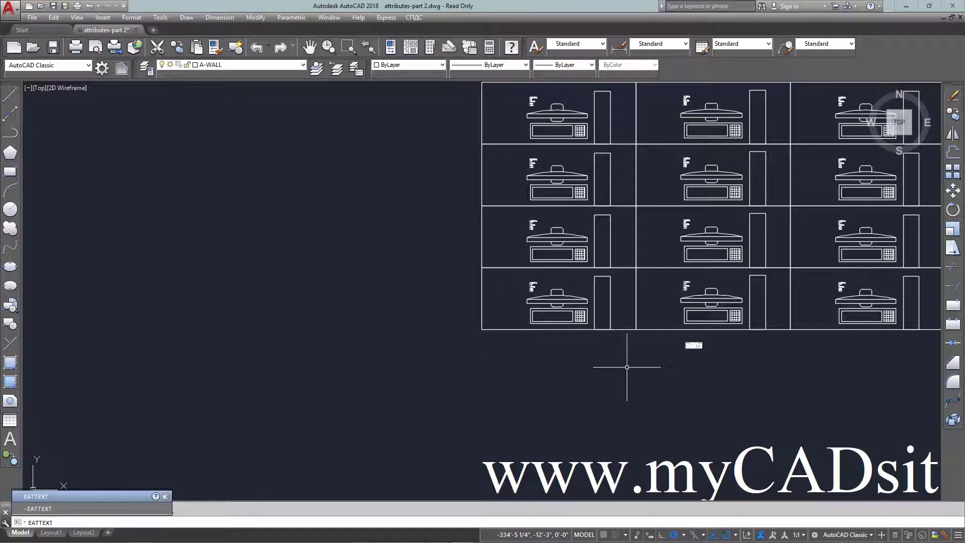
key("Return")
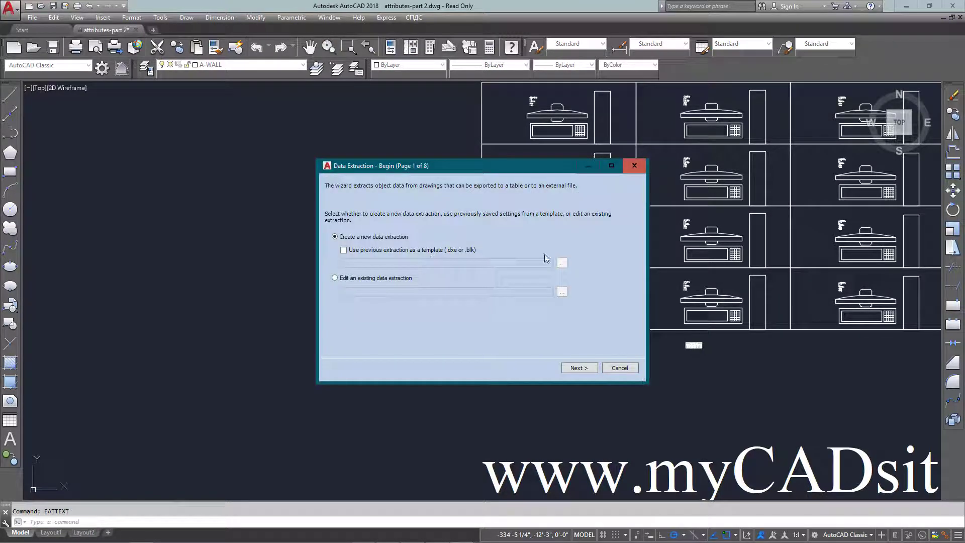
left_click(579, 368)
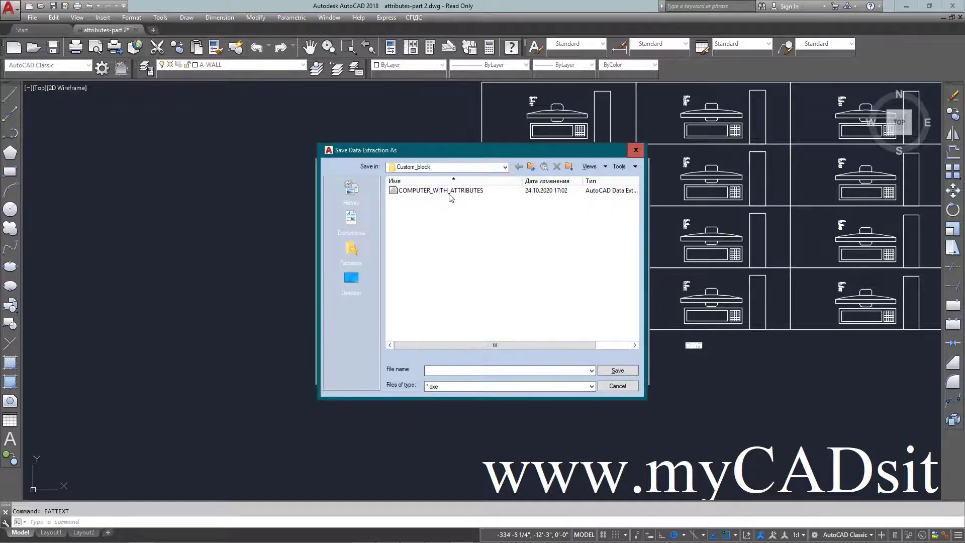
left_click(450, 192)
left_click(632, 371)
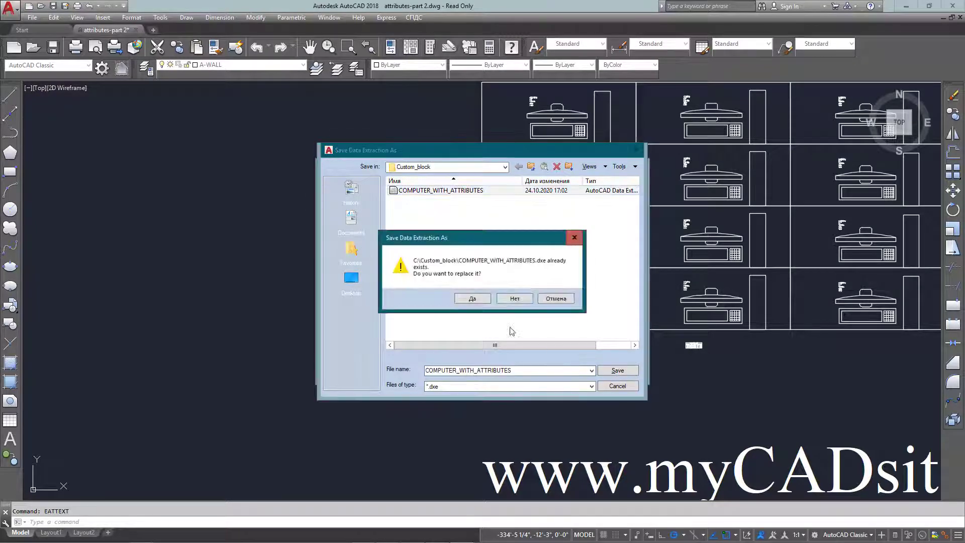
left_click(483, 297)
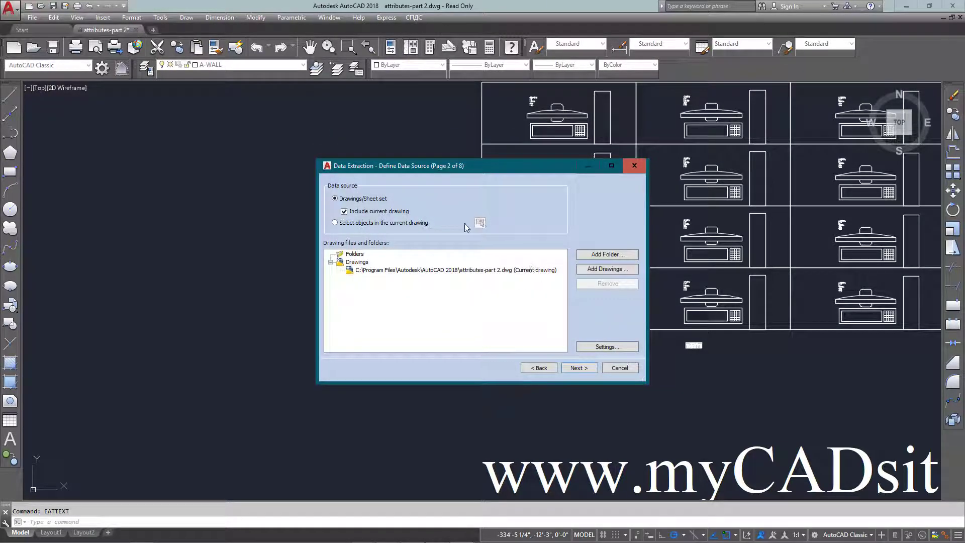
Use objects selected in the current drawing as the data source, picking all four rows of cubicles
left_click(407, 223)
left_click(480, 223)
scroll(382, 254, "down", 5)
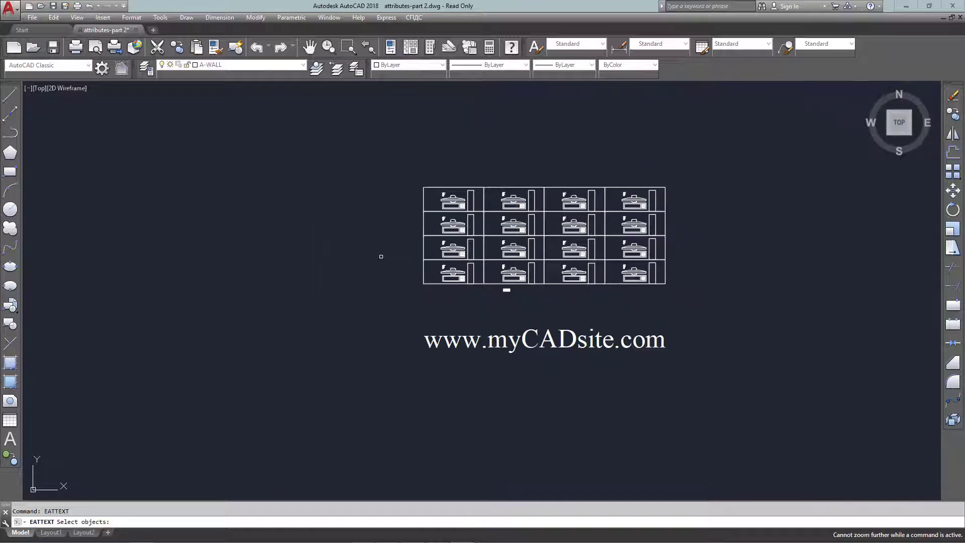
left_click(710, 153)
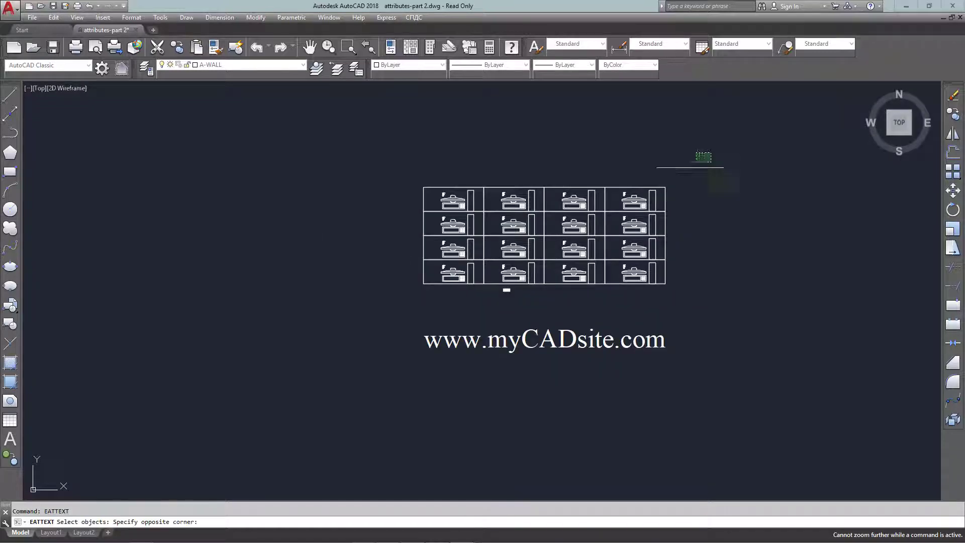
left_click(405, 278)
key("Return")
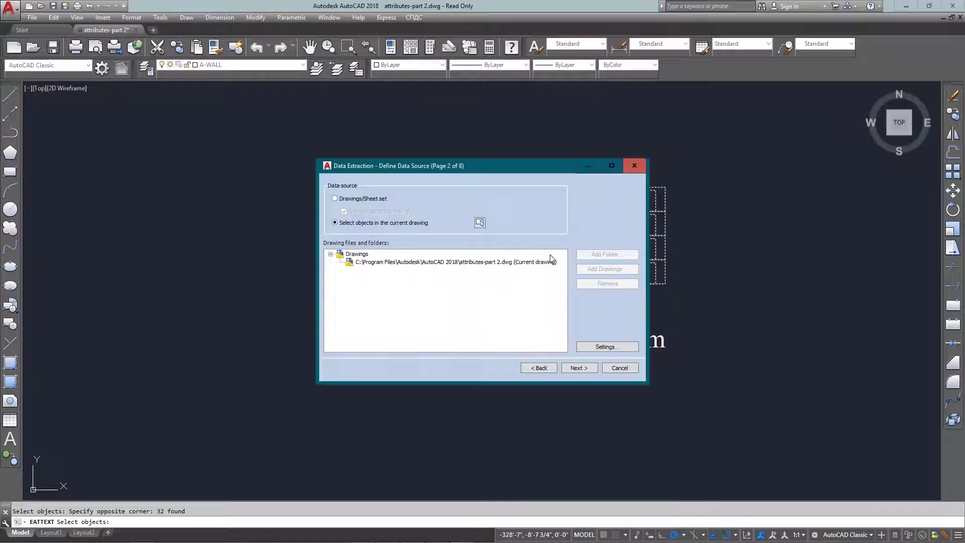
left_click(579, 368)
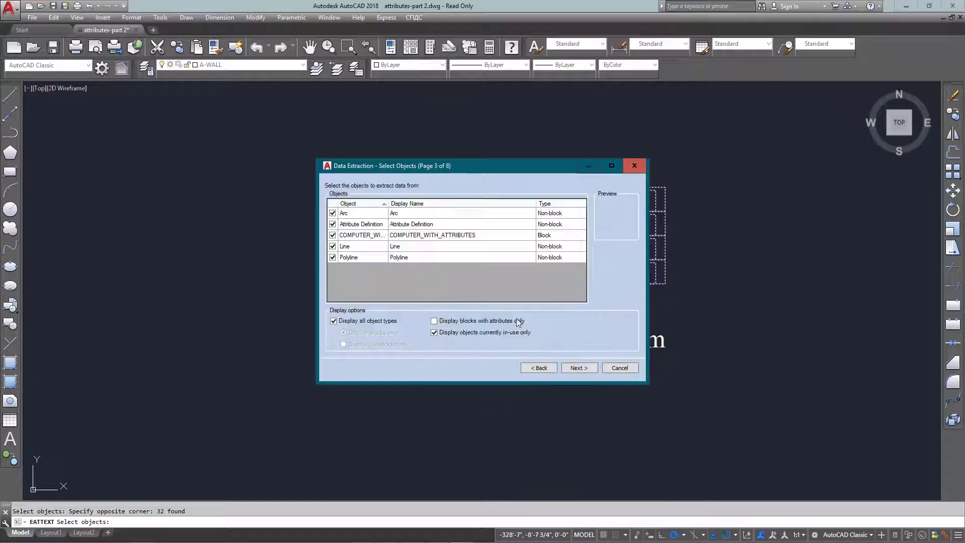
Exclude Arc, Attribute Definition, Line and Polyline objects so that only the COMPUTER_WITH_ATTRIBUTES block is extracted
left_click(358, 260)
left_click(358, 246)
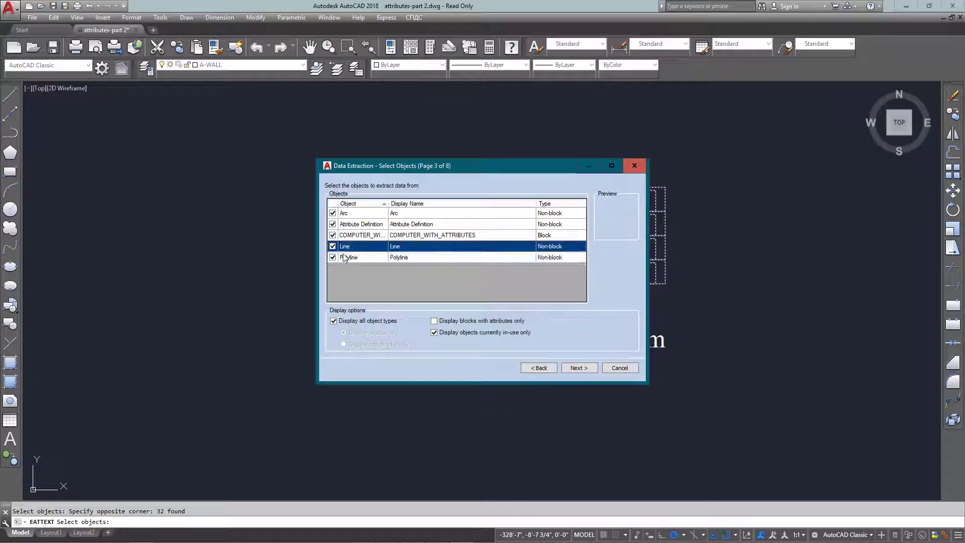
left_click(333, 261)
left_click(332, 247)
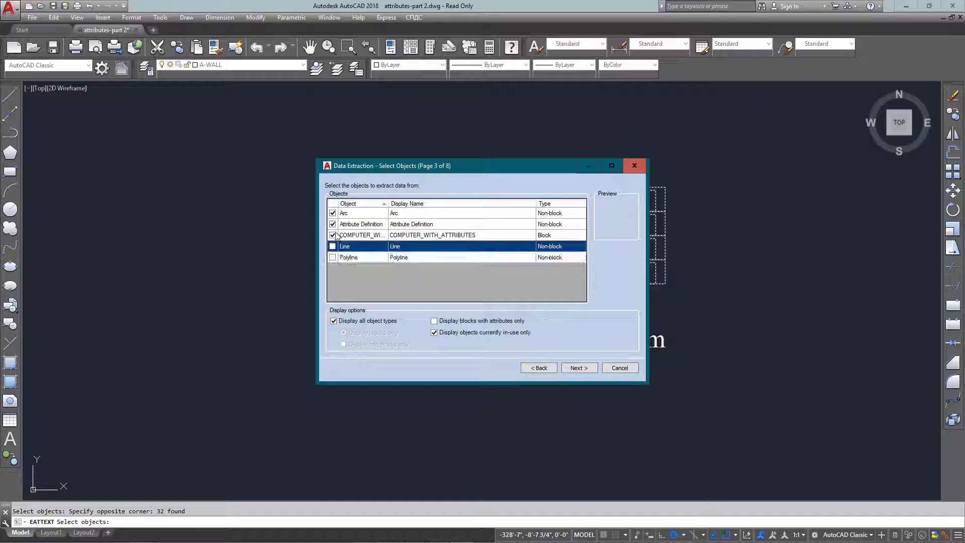
left_click(332, 224)
left_click(332, 213)
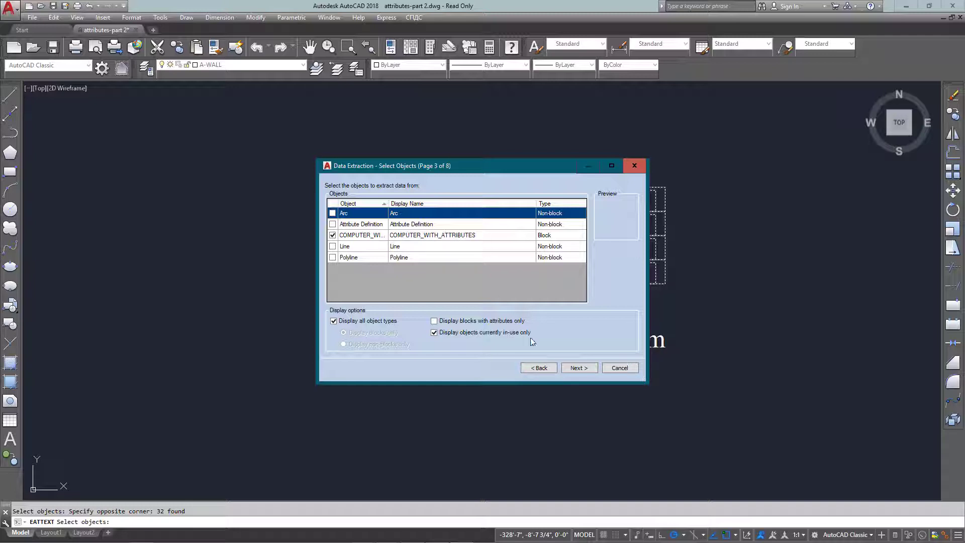
left_click(580, 368)
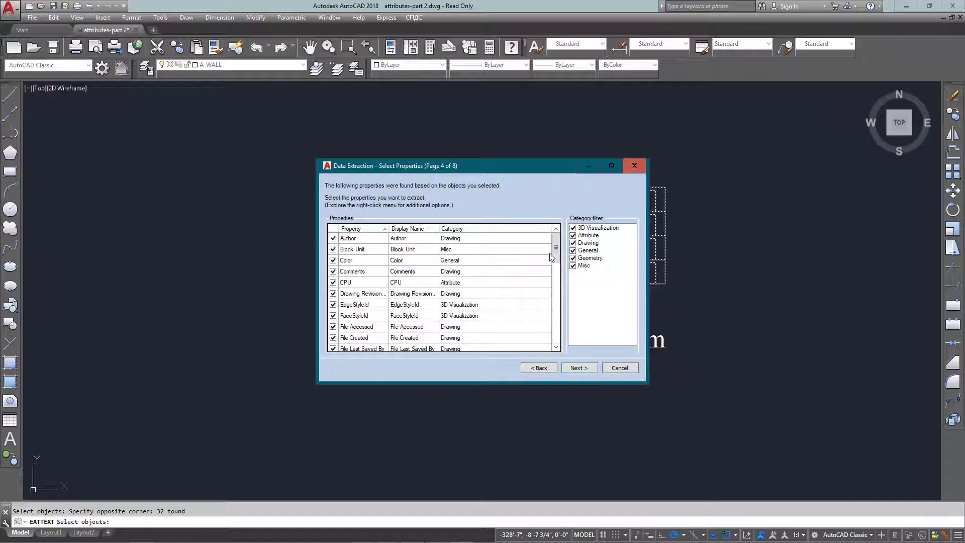
Limit the extracted properties to the Attribute category, excluding 3D Visualization, Drawing, General, Geometry and Misc
left_click(581, 265)
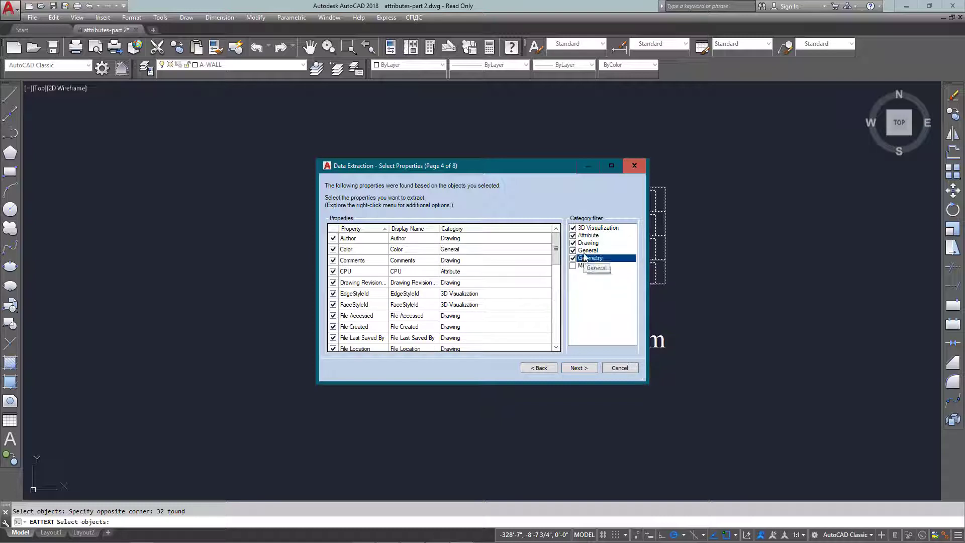
left_click(584, 251)
left_click(584, 243)
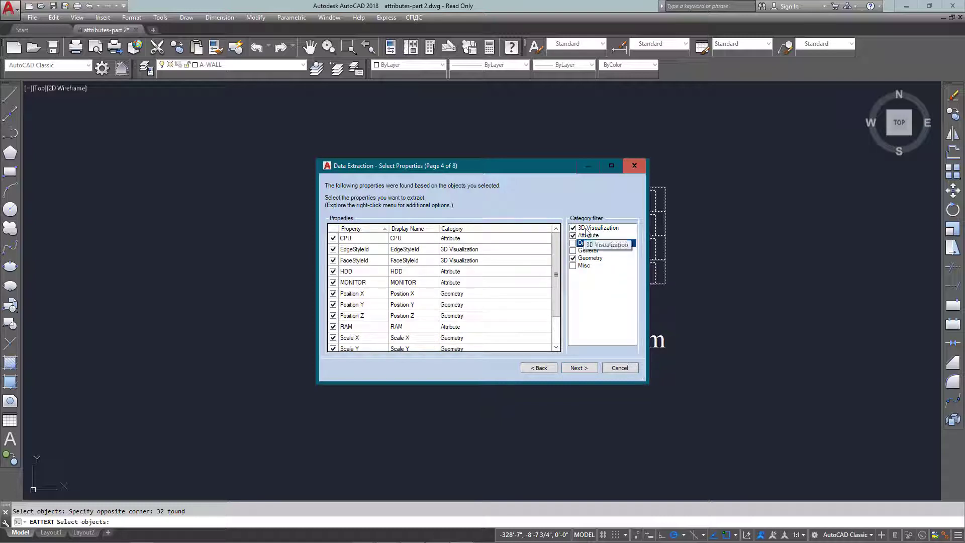
left_click(584, 228)
left_click(584, 257)
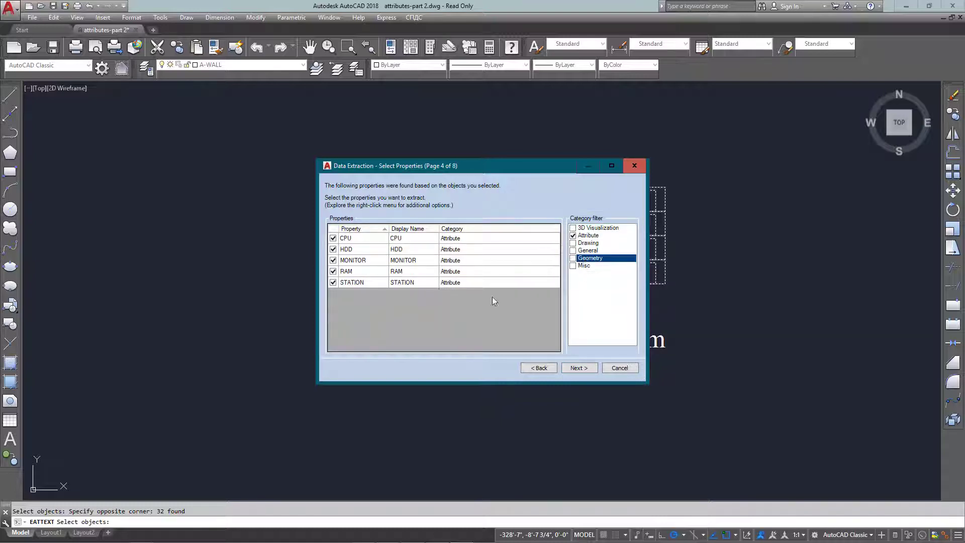
left_click(591, 372)
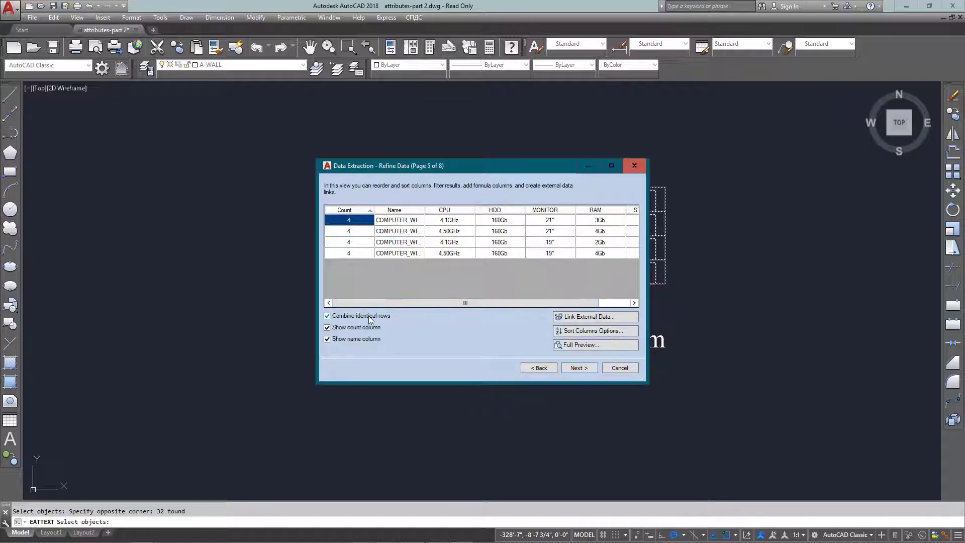
Keep identical rows separate, hide the count and name columns, and make STATION the first column
left_click(327, 316)
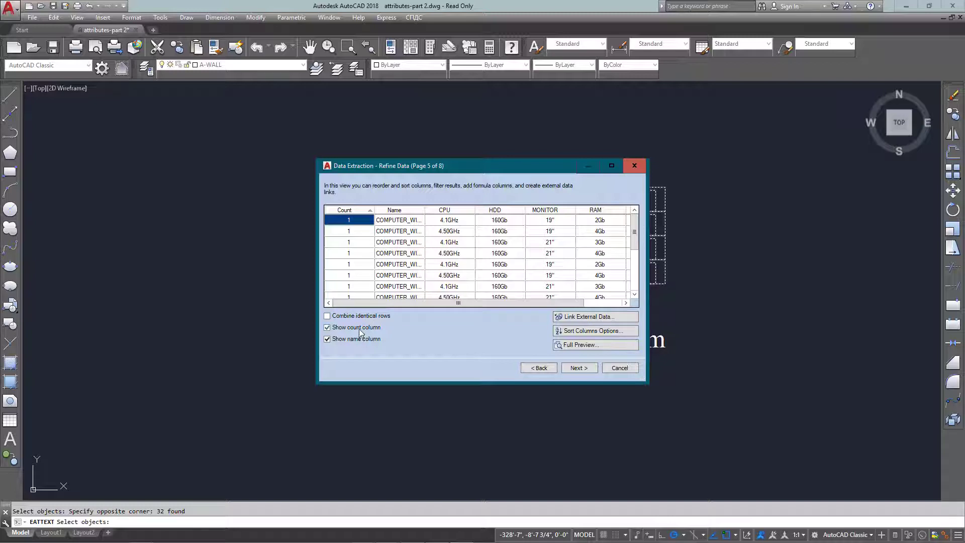
left_click(360, 328)
left_click(361, 339)
left_click_drag(550, 216, 345, 216)
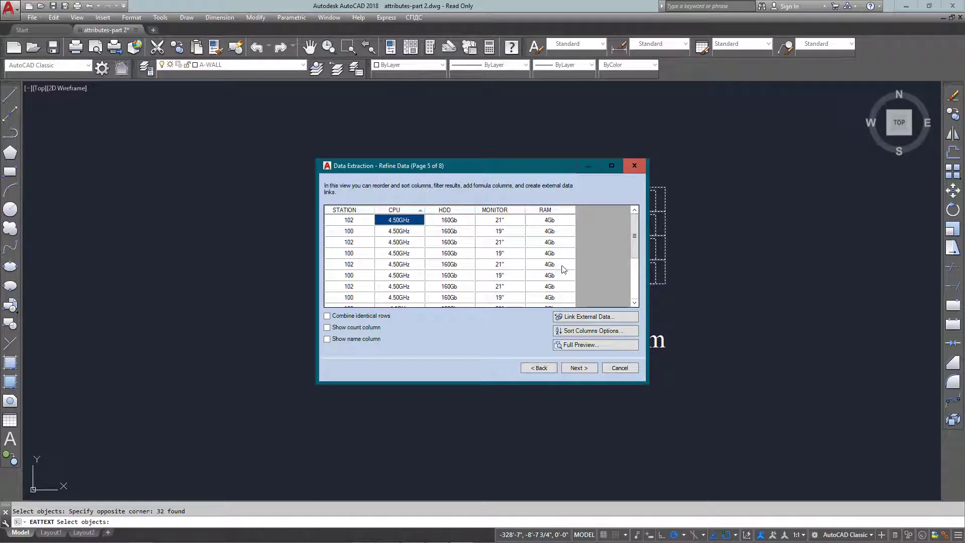
left_click(577, 368)
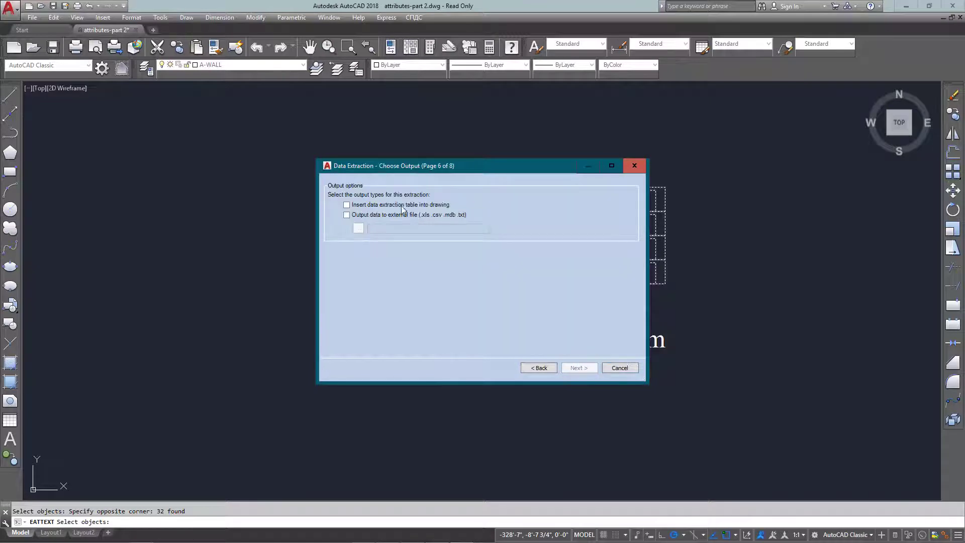
Output the extraction as a table in the drawing with the Standard table style and finish the extraction
left_click(403, 209)
left_click(576, 368)
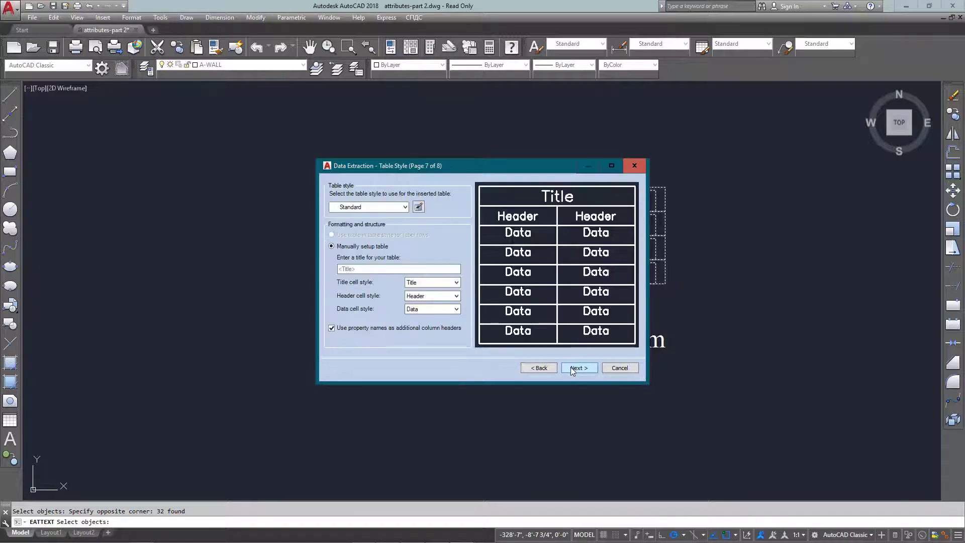
left_click(576, 368)
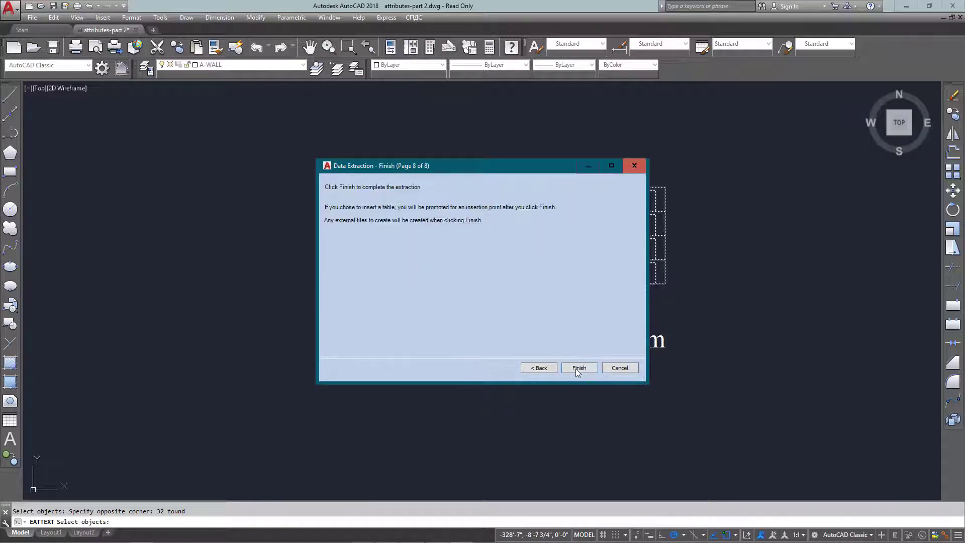
left_click(578, 367)
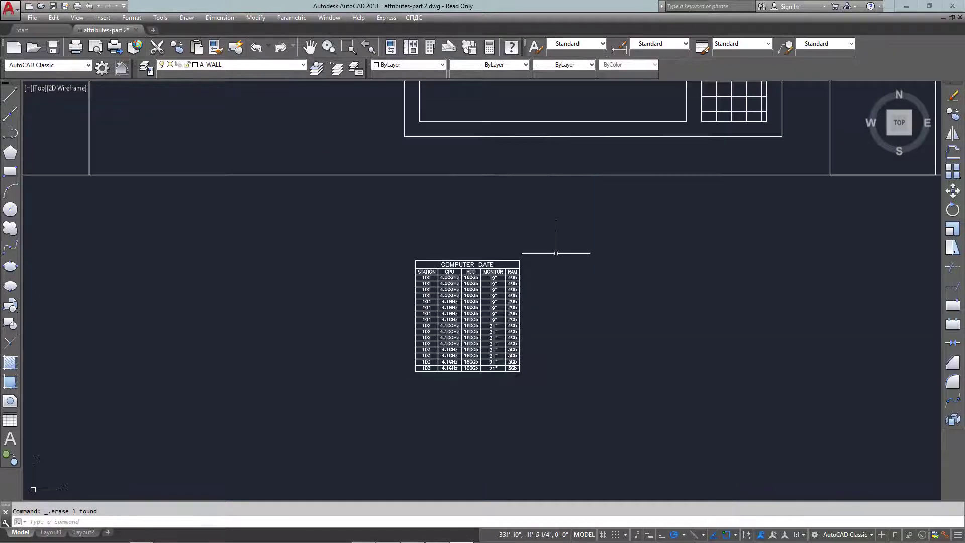
Select the whole COMPUTER DATE table below the cubicles
left_click(556, 248)
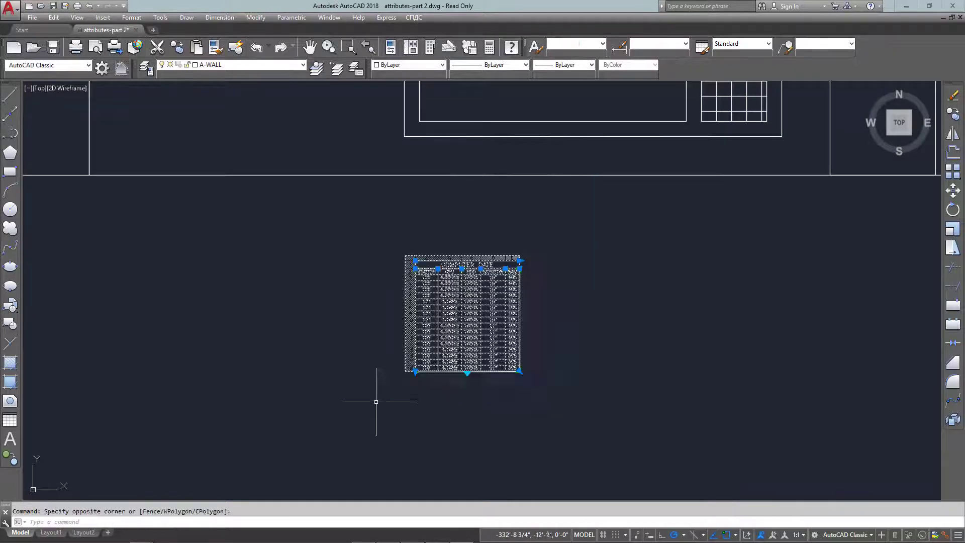
left_click(378, 397)
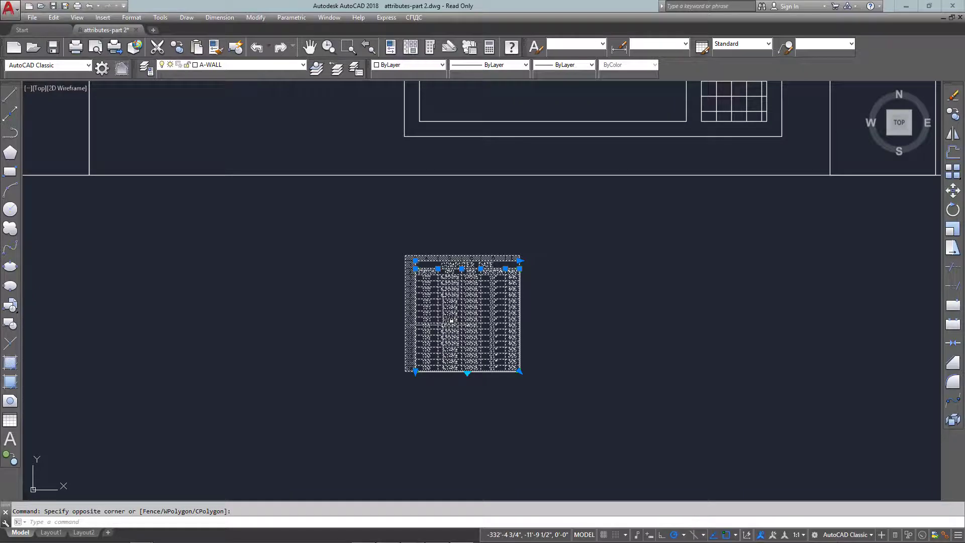
right_click(462, 295)
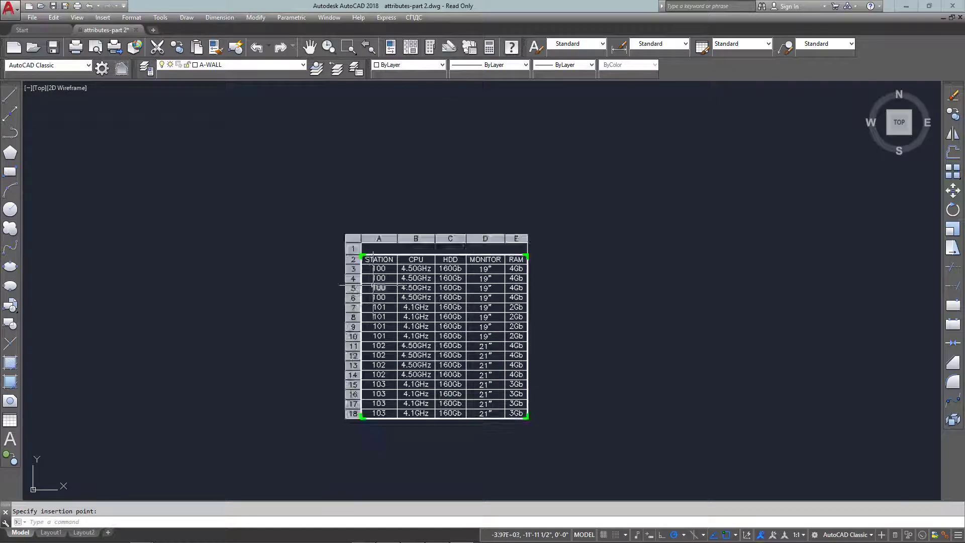
Examine the station rows of the untitled attribute table below the cubicles
scroll(375, 283, "down", 5)
scroll(390, 282, "down", 5)
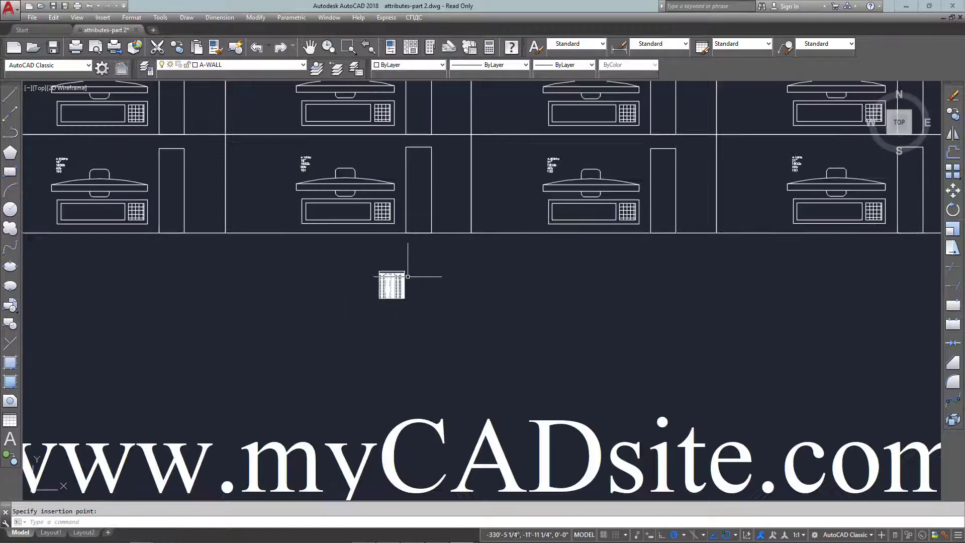
scroll(388, 327, "up", 5)
scroll(371, 340, "up", 6)
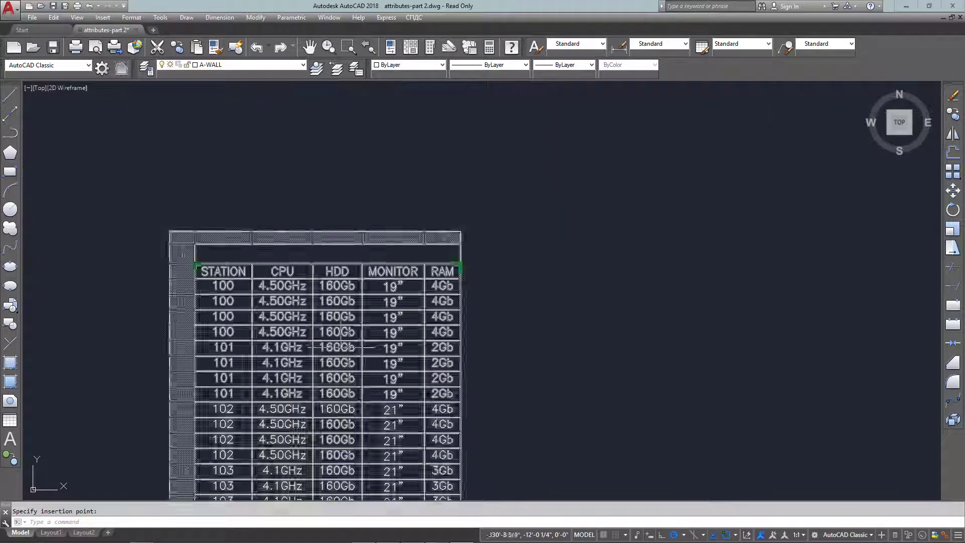
scroll(334, 346, "down", 2)
scroll(324, 306, "up", 4)
mouse_move(334, 346)
middle_mouse_down()
mouse_move(357, 295)
mouse_move(332, 261)
middle_mouse_up()
scroll(318, 315, "down", 2)
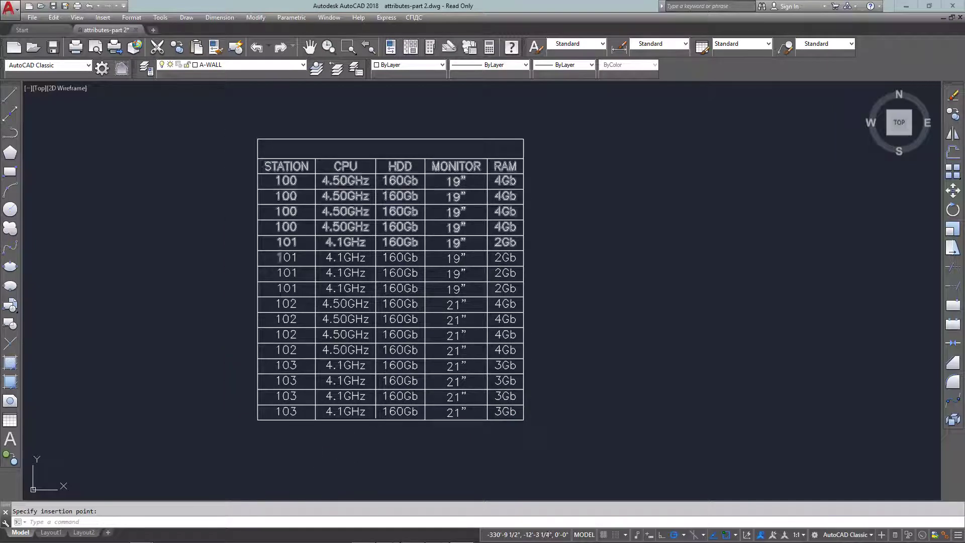
left_click(374, 342)
key("Escape")
left_click(363, 342)
Undo the last table insertion and place the attribute table below the cubicles again
key("ctrl+z")
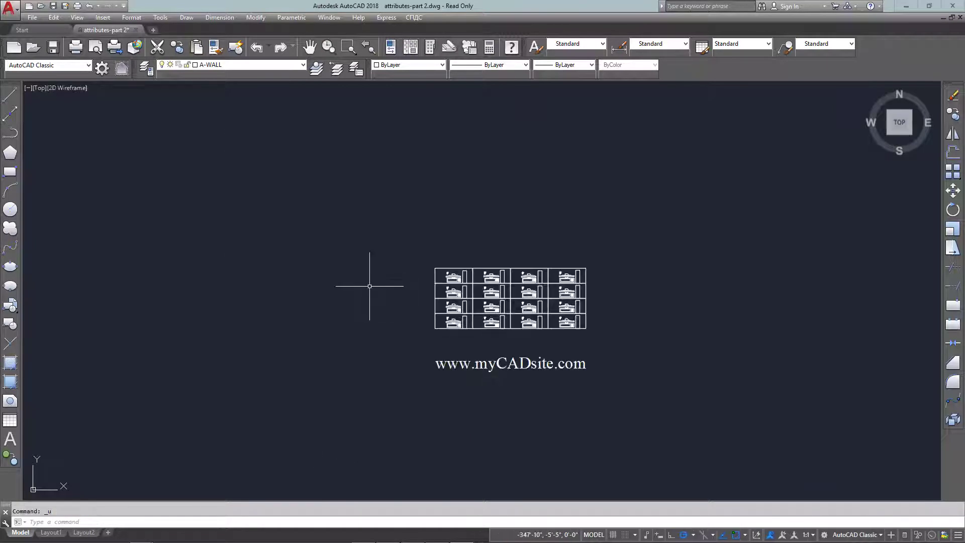
key("ctrl+v")
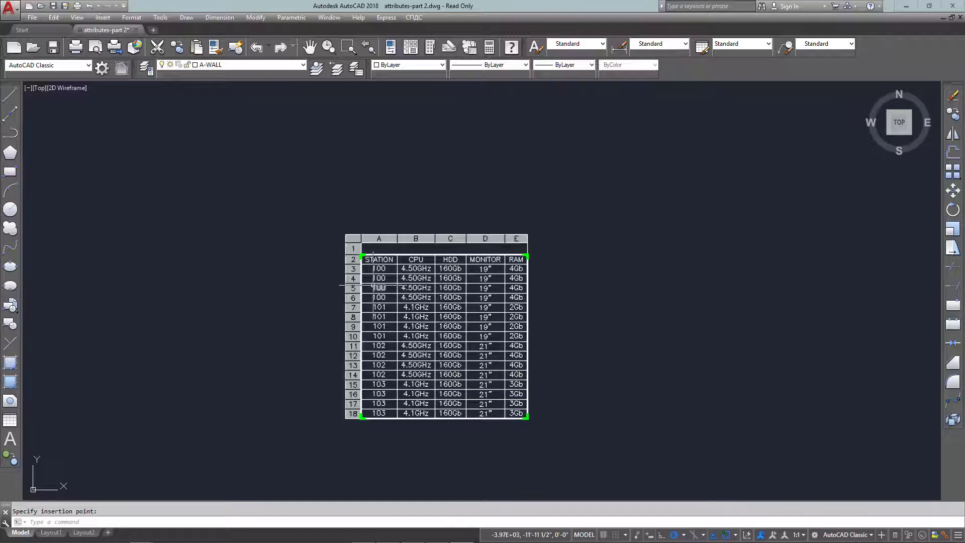
Check the CPU, HDD, MONITOR and RAM values listed for each station in the reinserted table
scroll(407, 277, "down", 10)
middle_click_drag(408, 278, 380, 267)
scroll(395, 330, "up", 12)
left_click(336, 345)
key("Escape")
scroll(335, 348, "down", 2)
scroll(317, 304, "up", 4)
left_click(313, 311)
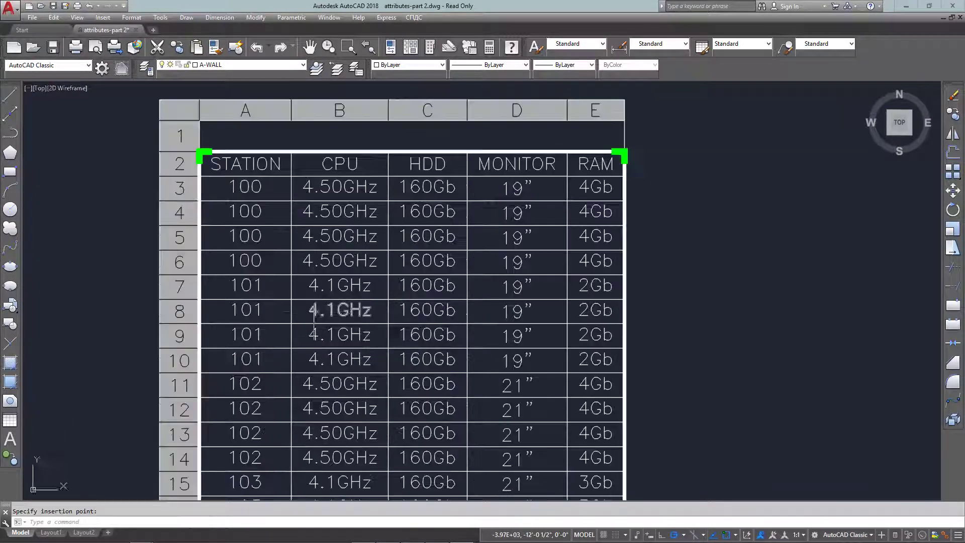
key("Escape")
scroll(317, 316, "down", 2)
middle_click_drag(319, 314, 332, 260)
left_click(337, 261)
key("Escape")
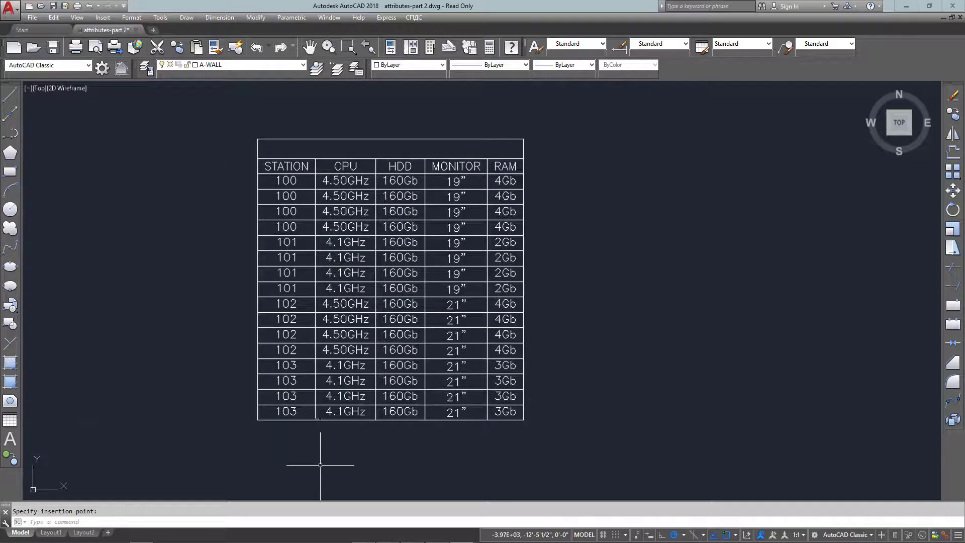
left_click(368, 363)
key("Escape")
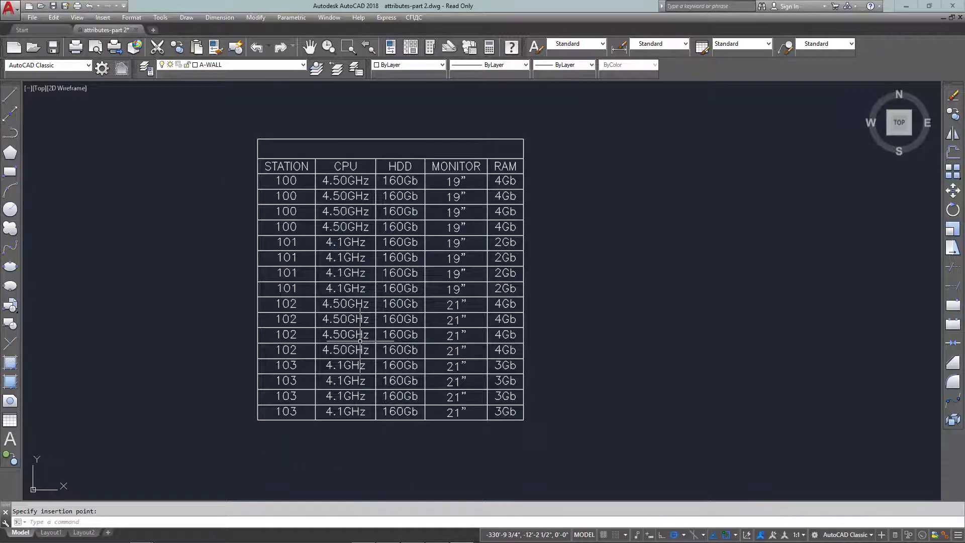
Zoom to the drawing extents to view the cubicles together with the attribute table
scroll(365, 340, "down", 4)
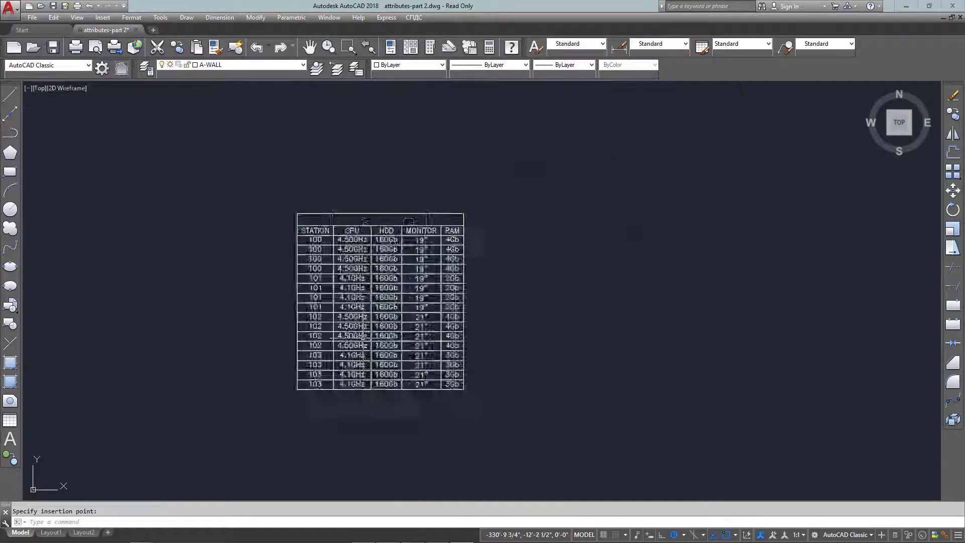
scroll(371, 312, "down", 3)
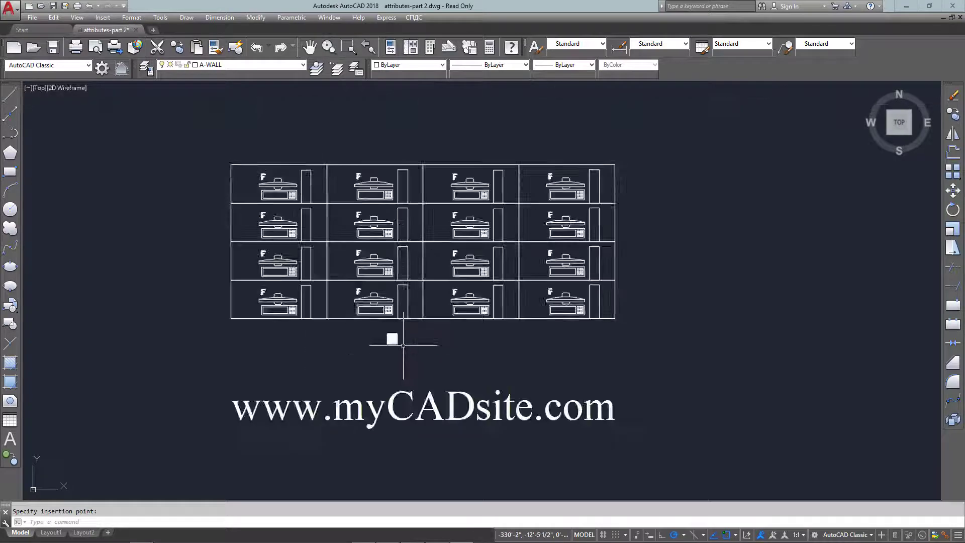
middle_click_drag(404, 345, 402, 377)
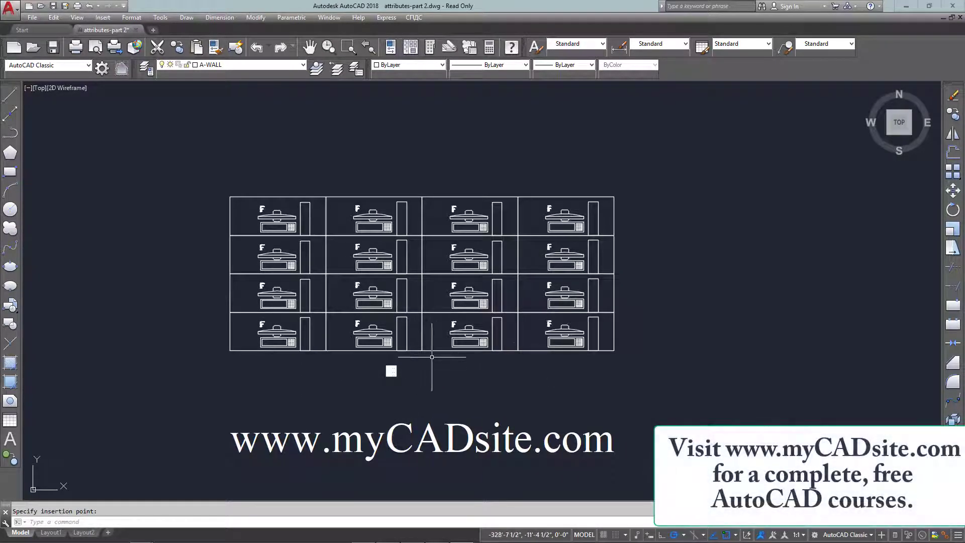
type("z")
key("Return")
type("e")
key("Return")
key("Return")
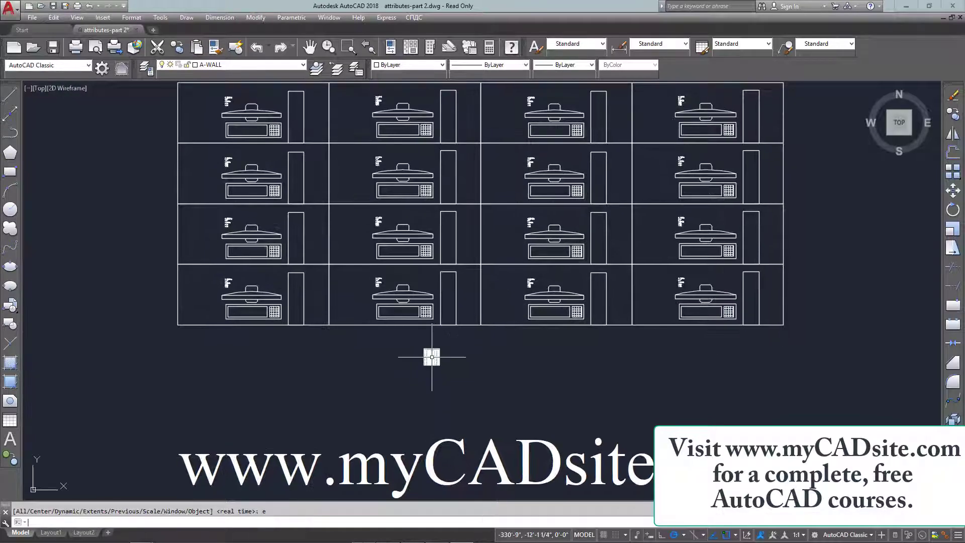